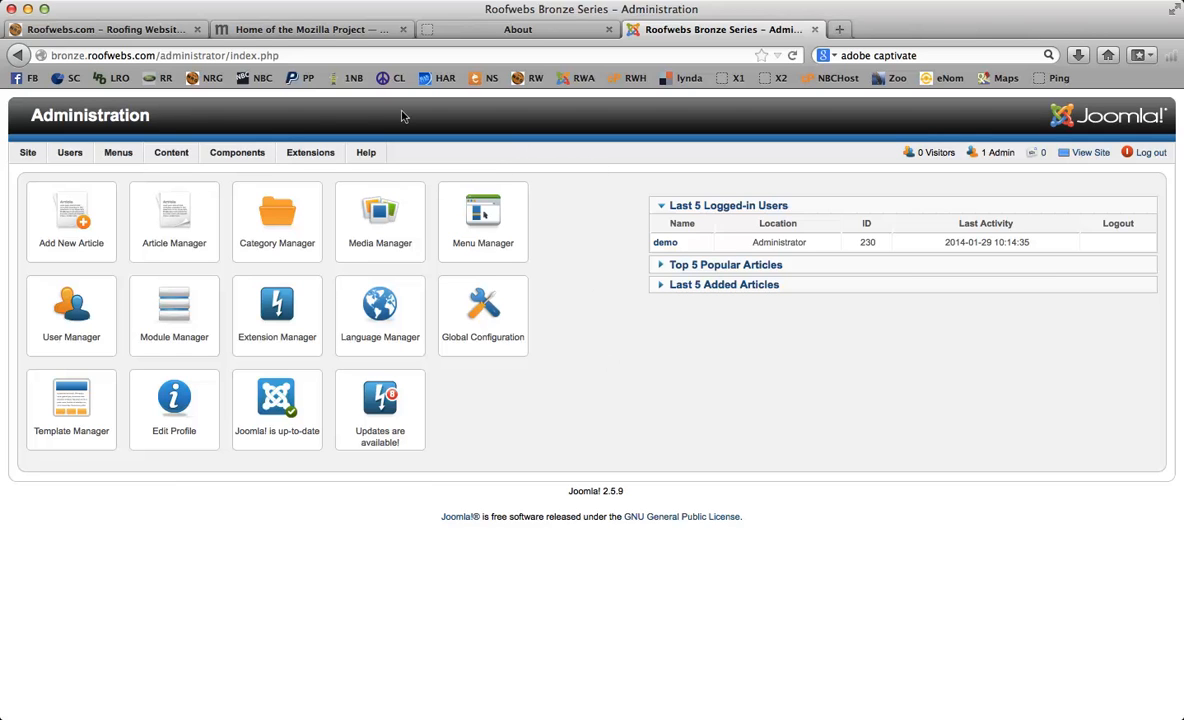
# Step: Open the Article Manager and filter the article list to Published status
pyautogui.moveTo(163, 153)
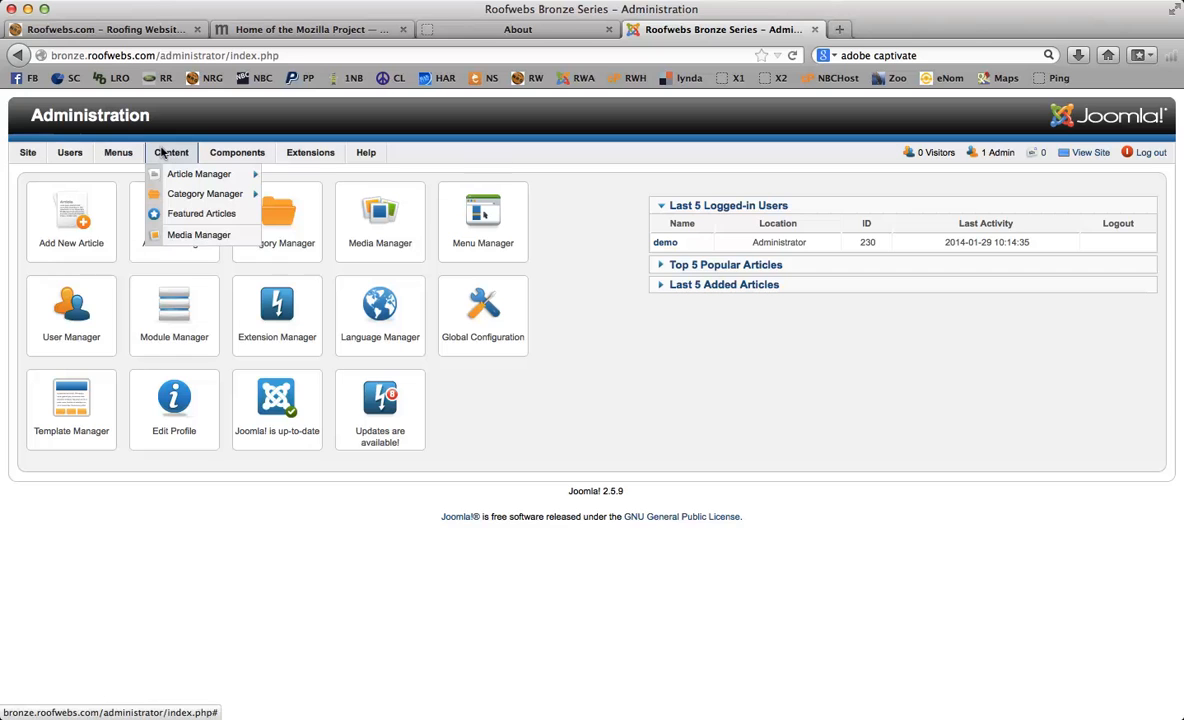
pyautogui.moveTo(180, 174)
pyautogui.click(198, 176)
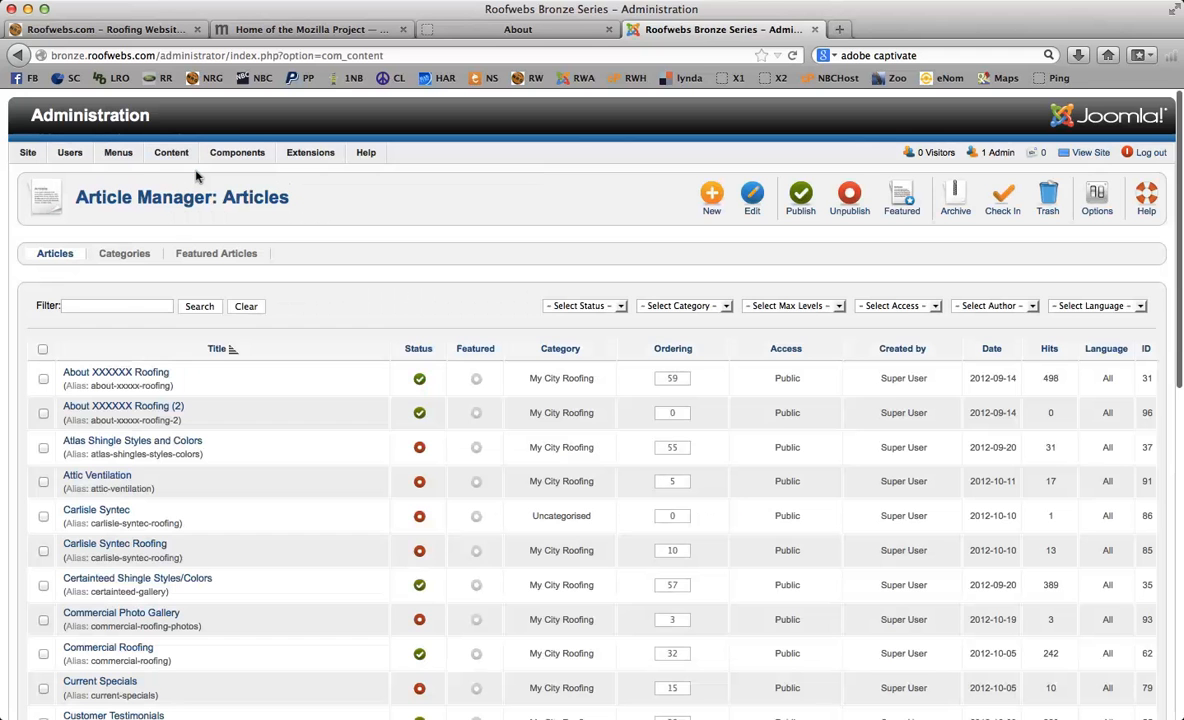
pyautogui.click(622, 306)
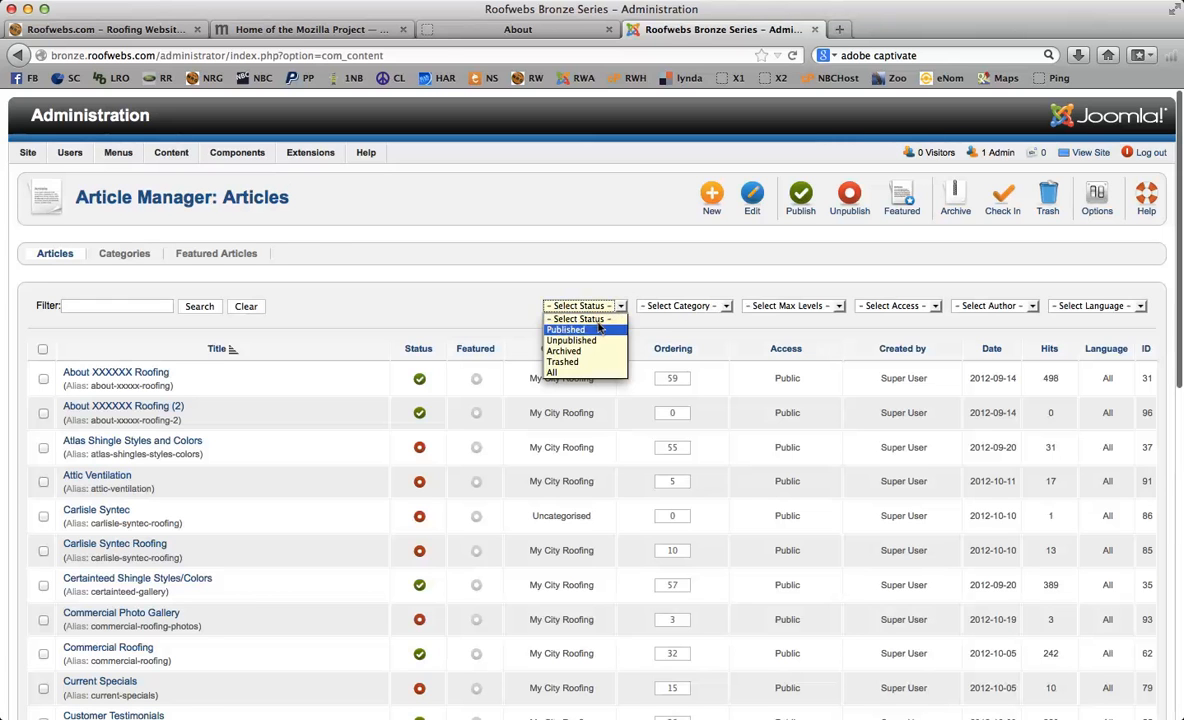
pyautogui.click(572, 320)
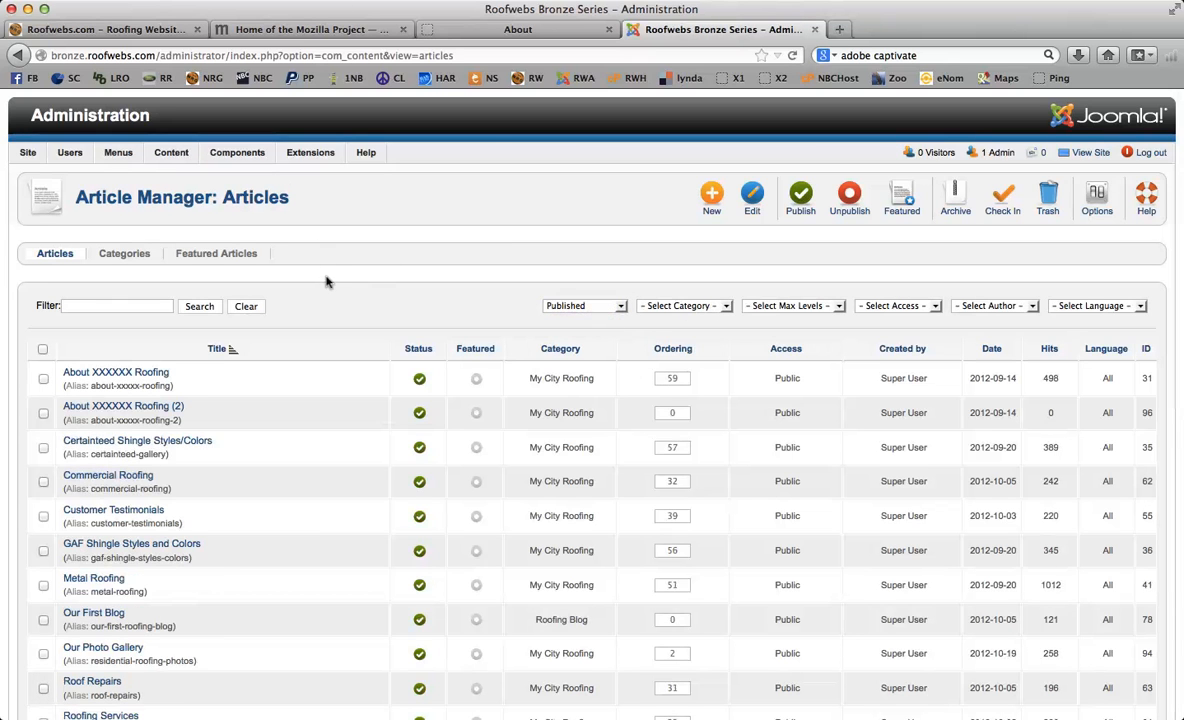
# Step: Look through the list of published articles to see which site pages can be edited
pyautogui.scroll(-3, 325, 285)
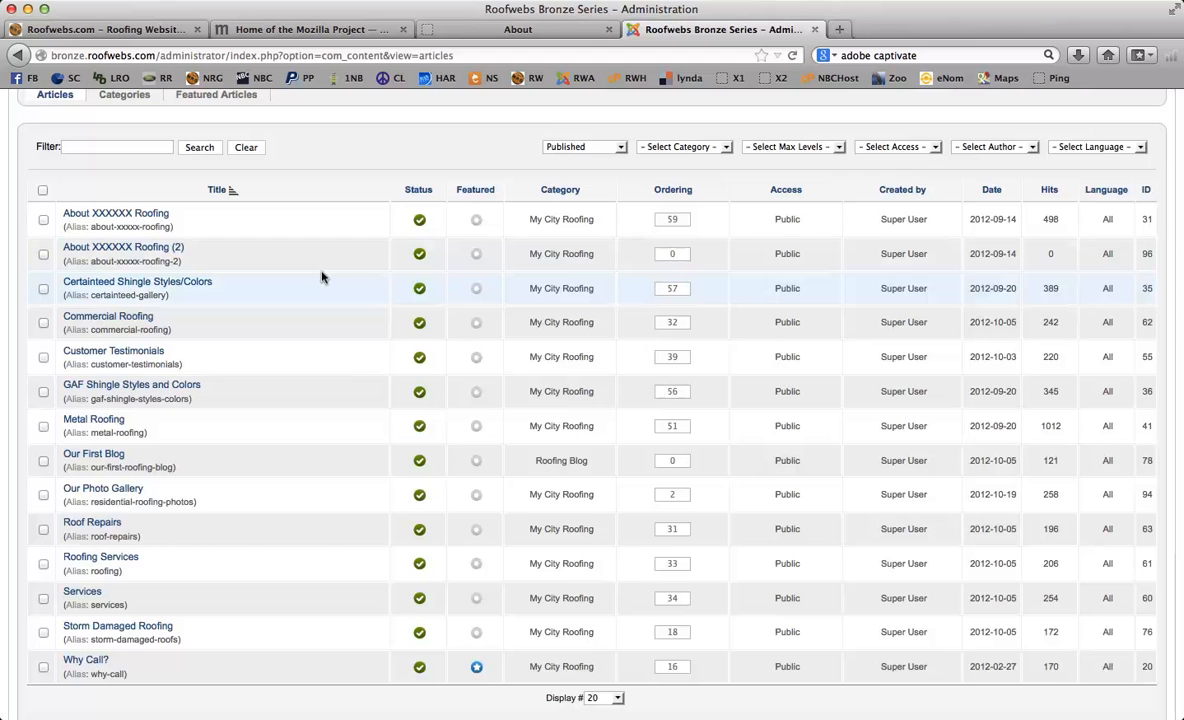
pyautogui.scroll(-2, 321, 277)
pyautogui.scroll(1, 321, 277)
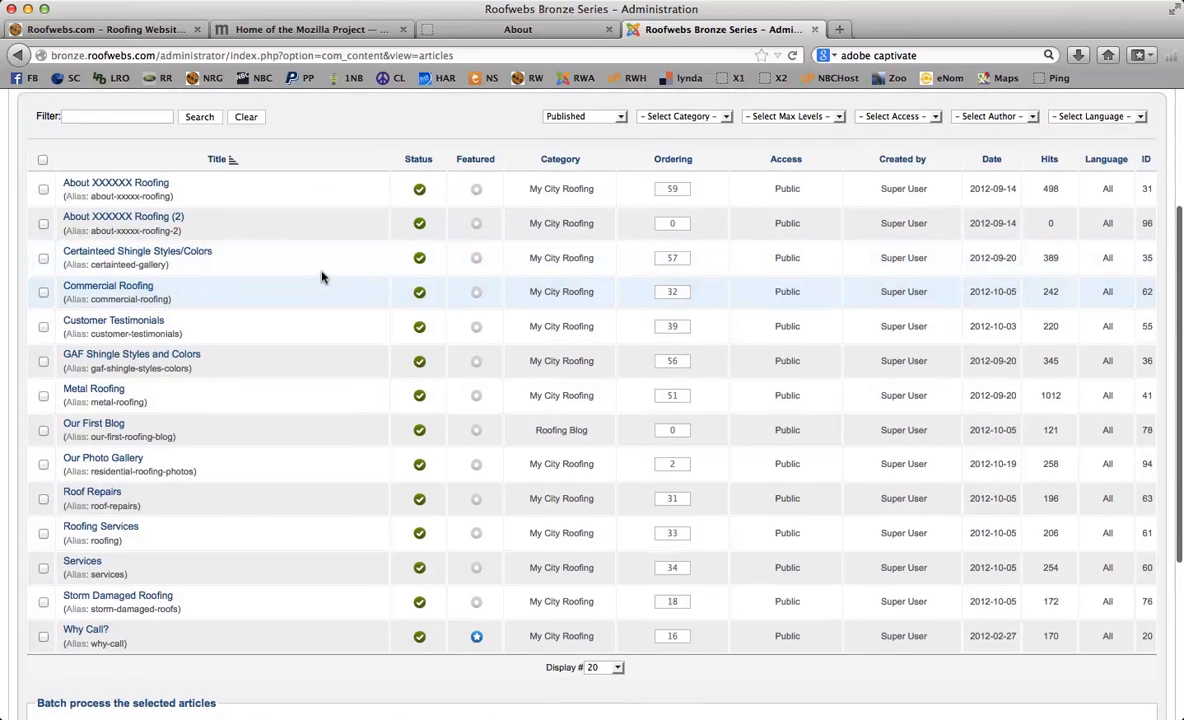
pyautogui.scroll(-1, 321, 277)
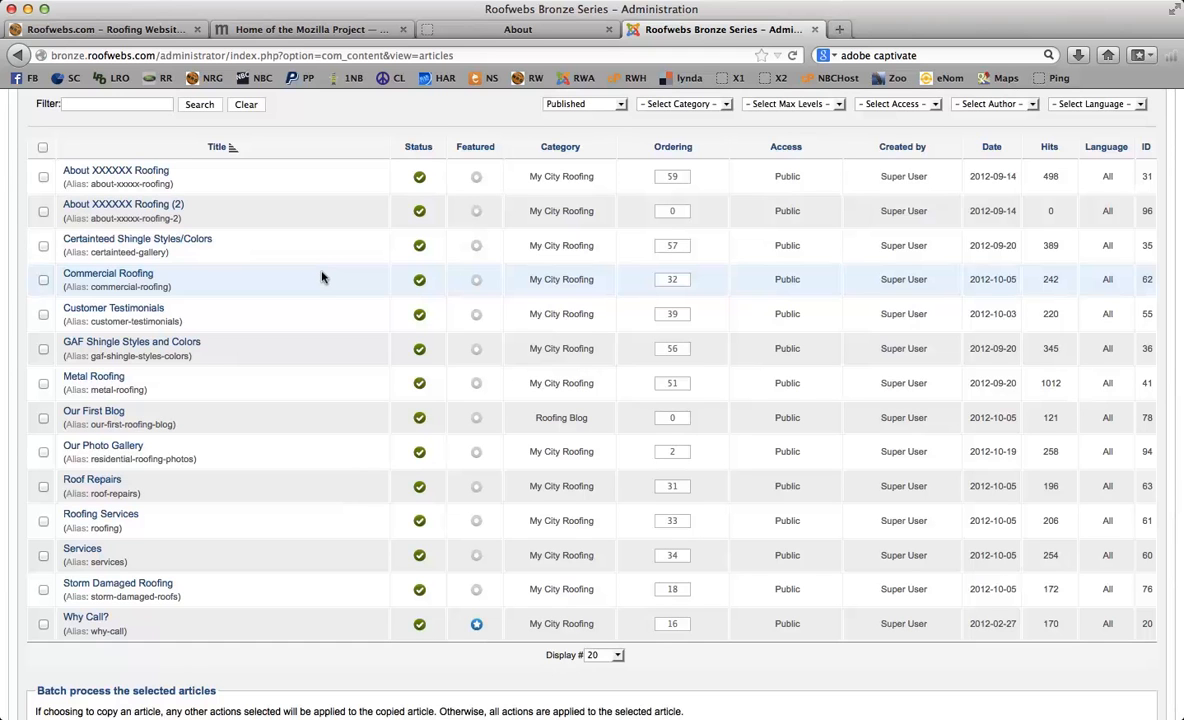
pyautogui.scroll(1, 321, 277)
pyautogui.scroll(-1, 321, 277)
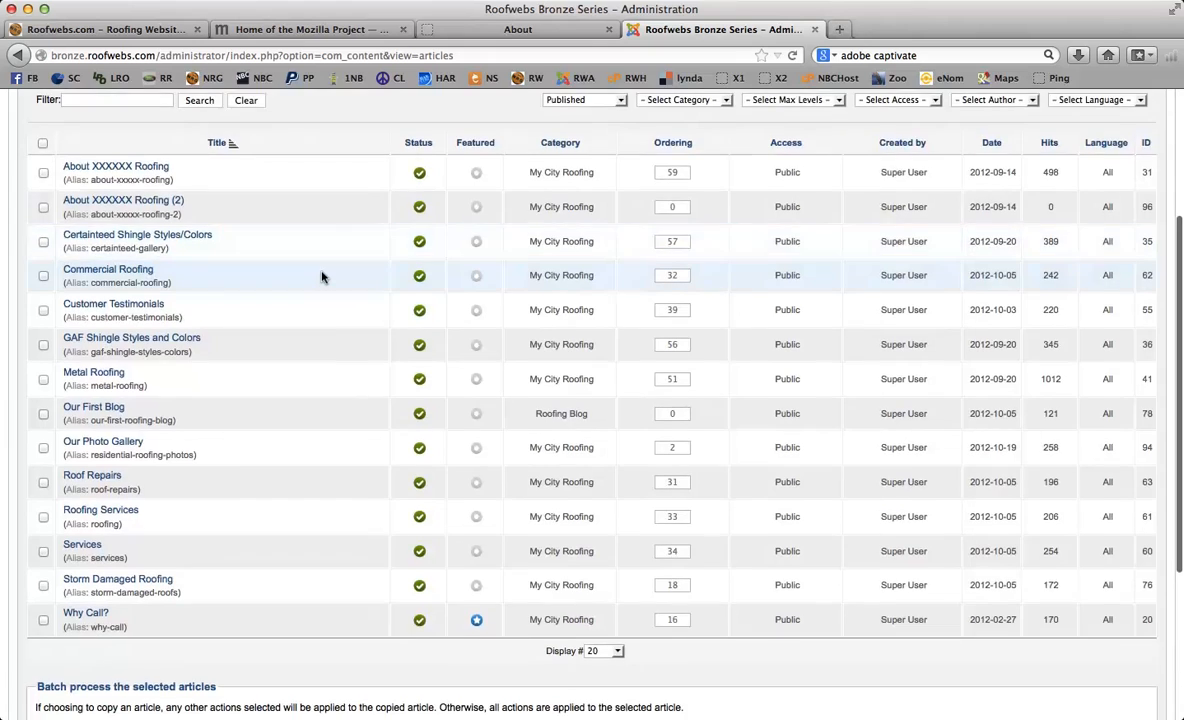
pyautogui.scroll(4, 321, 277)
pyautogui.scroll(1, 321, 277)
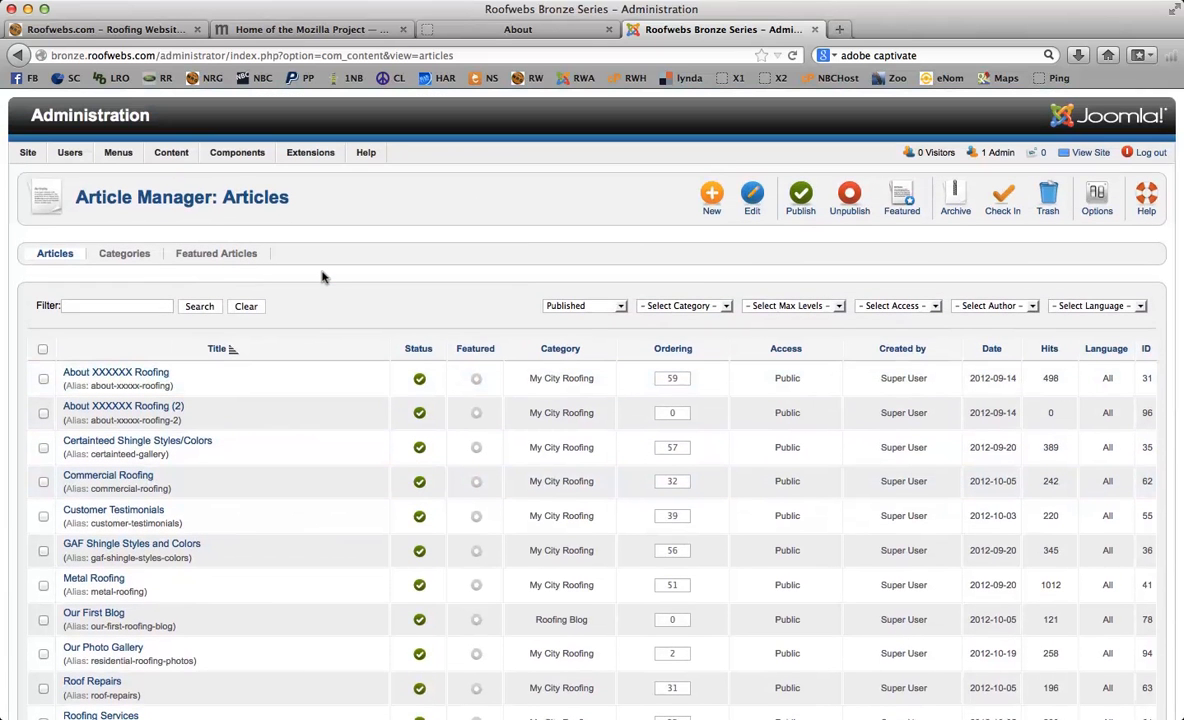
pyautogui.scroll(-2, 321, 277)
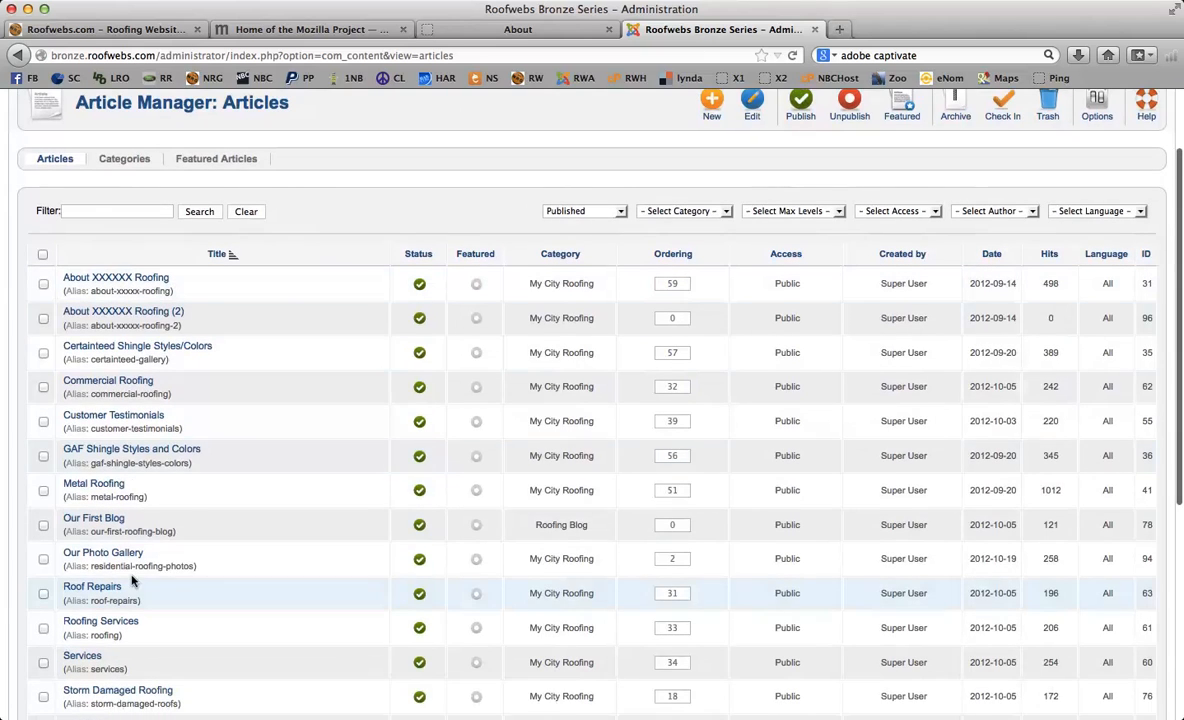
pyautogui.scroll(-2, 222, 424)
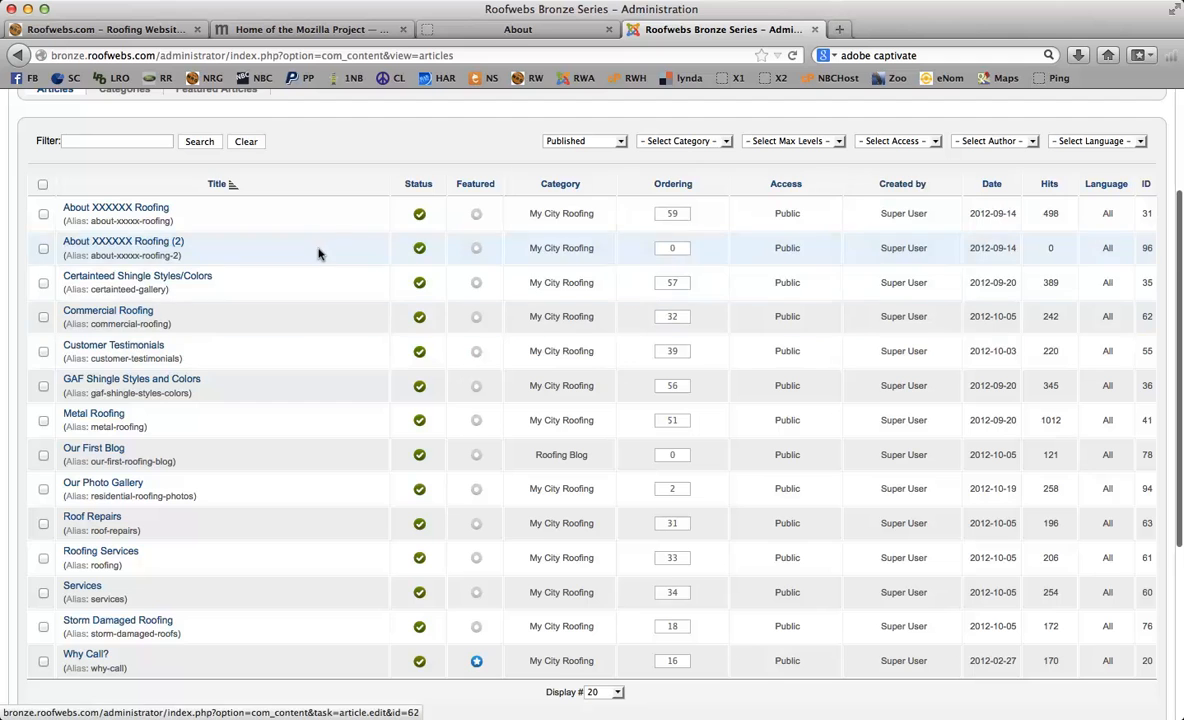
# Step: View the Services page on the public site and open the matching Services article for editing in the administration
pyautogui.click(520, 36)
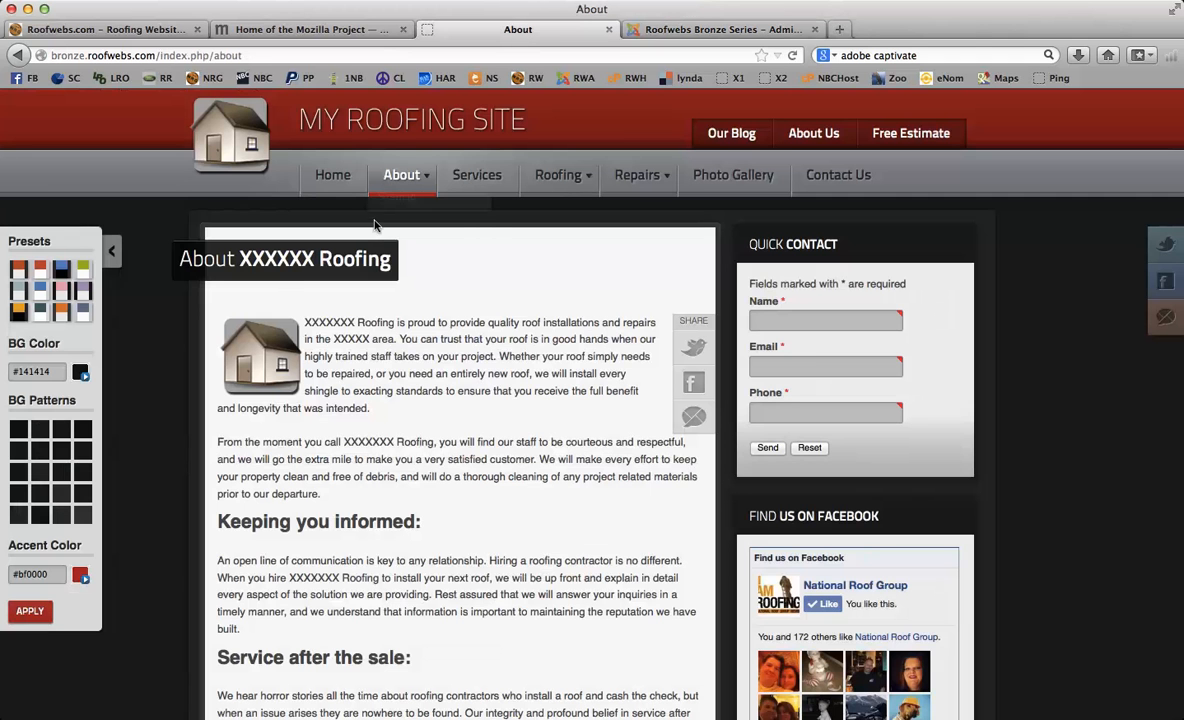
pyautogui.click(465, 176)
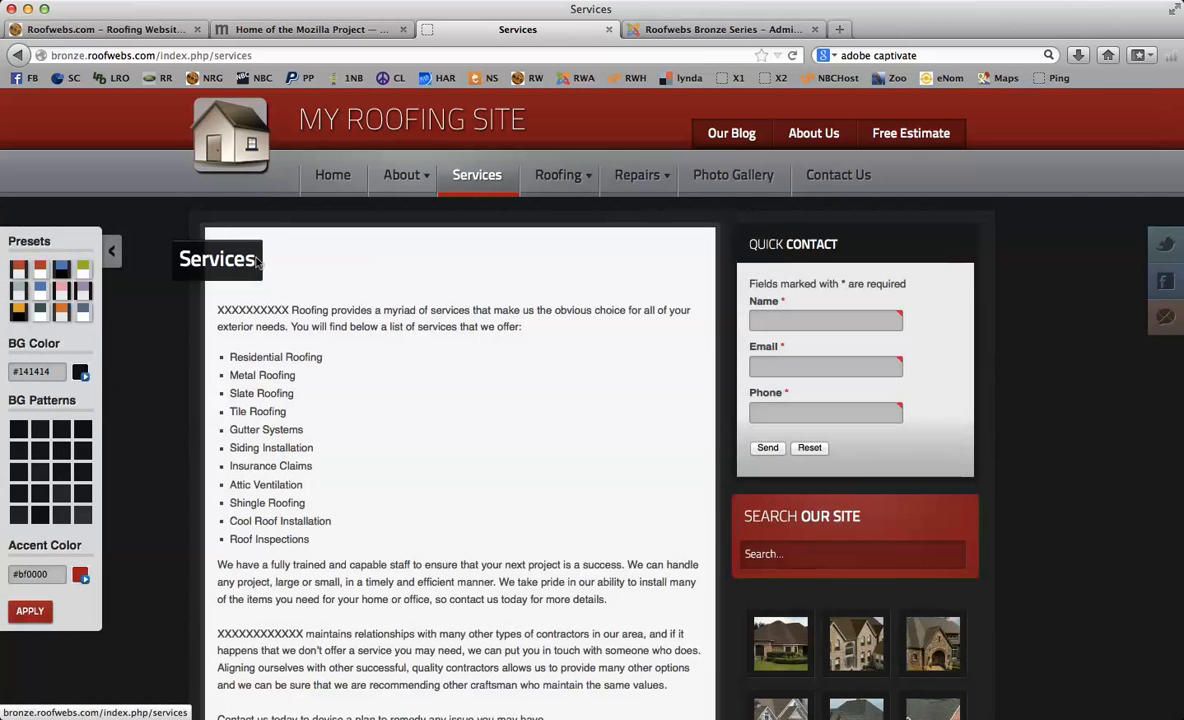
pyautogui.click(718, 30)
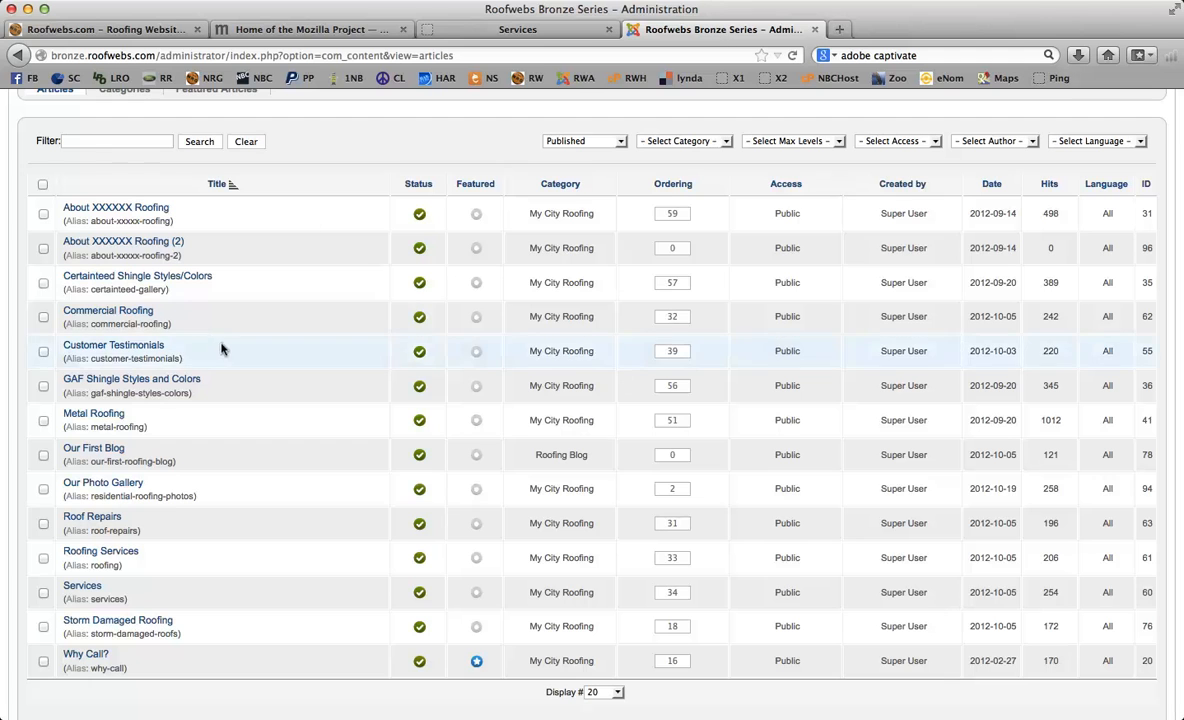
pyautogui.click(69, 588)
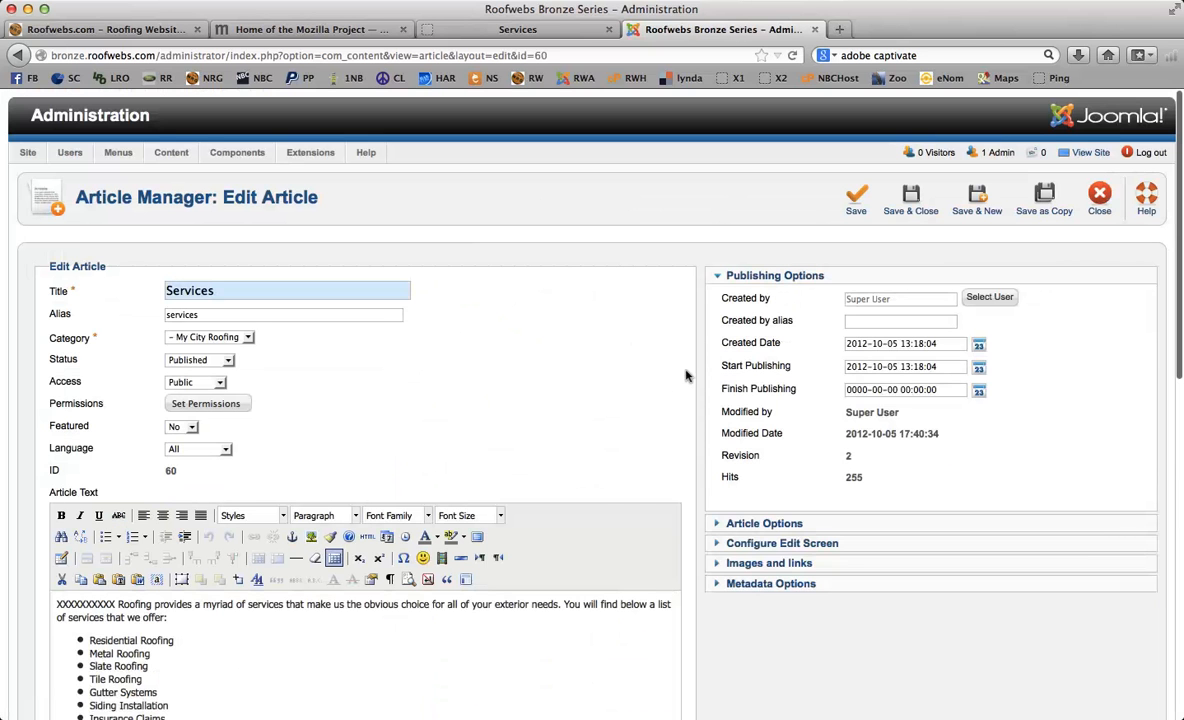
# Step: Review the Services article's Category, Status, Access and Featured settings and their available options
pyautogui.scroll(-3, 690, 374)
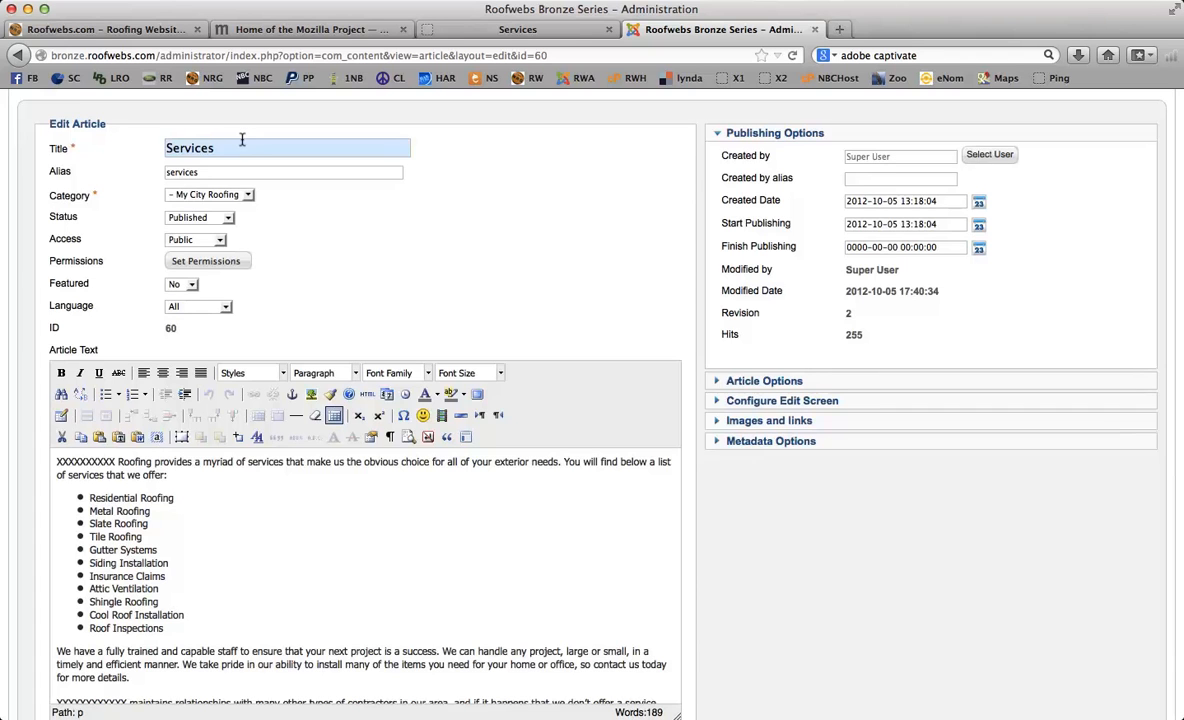
pyautogui.click(247, 195)
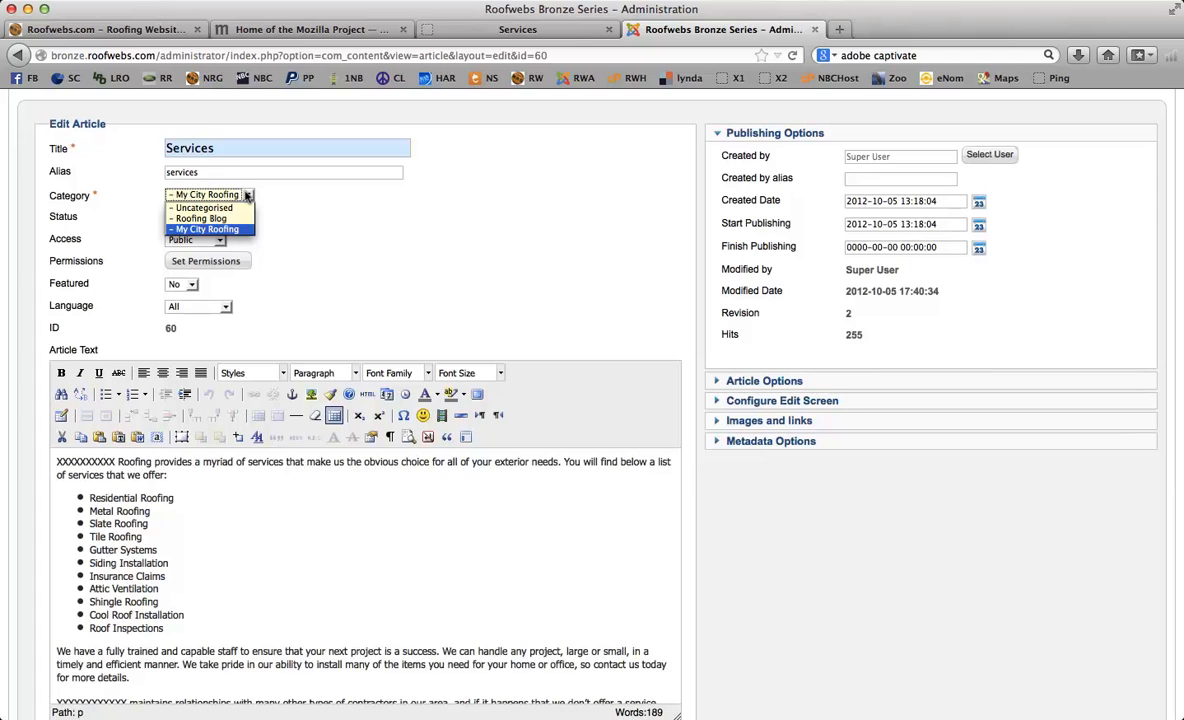
pyautogui.click(247, 195)
pyautogui.click(247, 195)
pyautogui.click(247, 195)
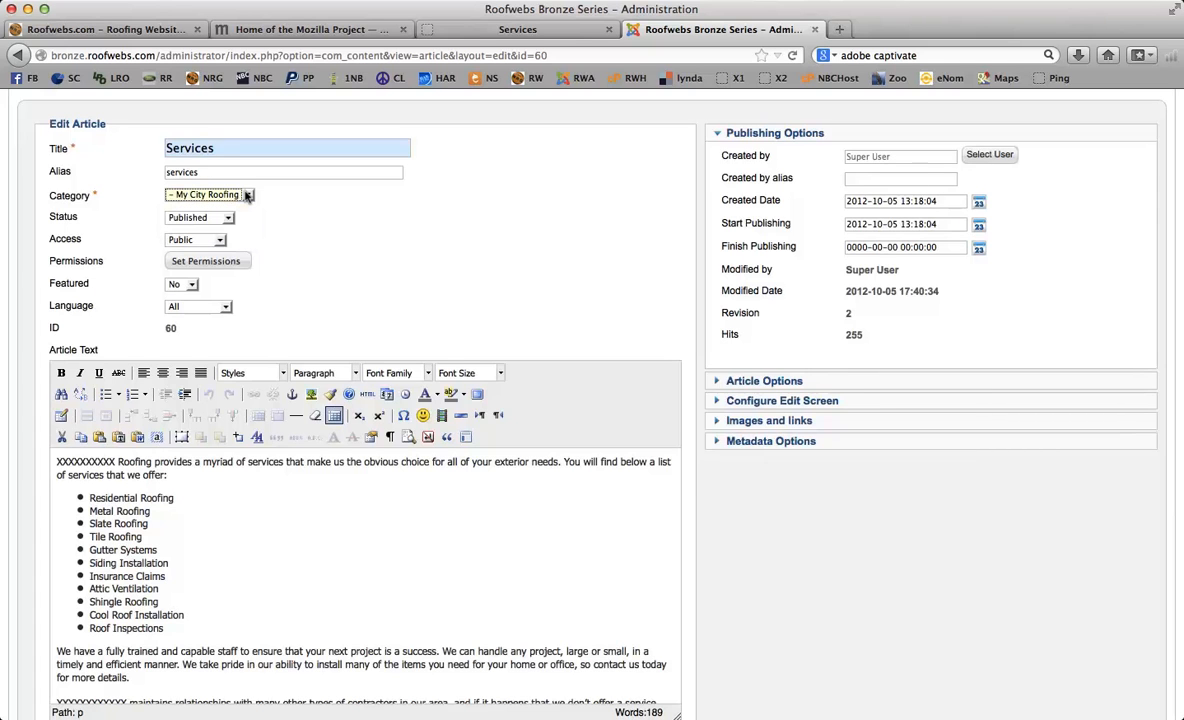
pyautogui.click(227, 219)
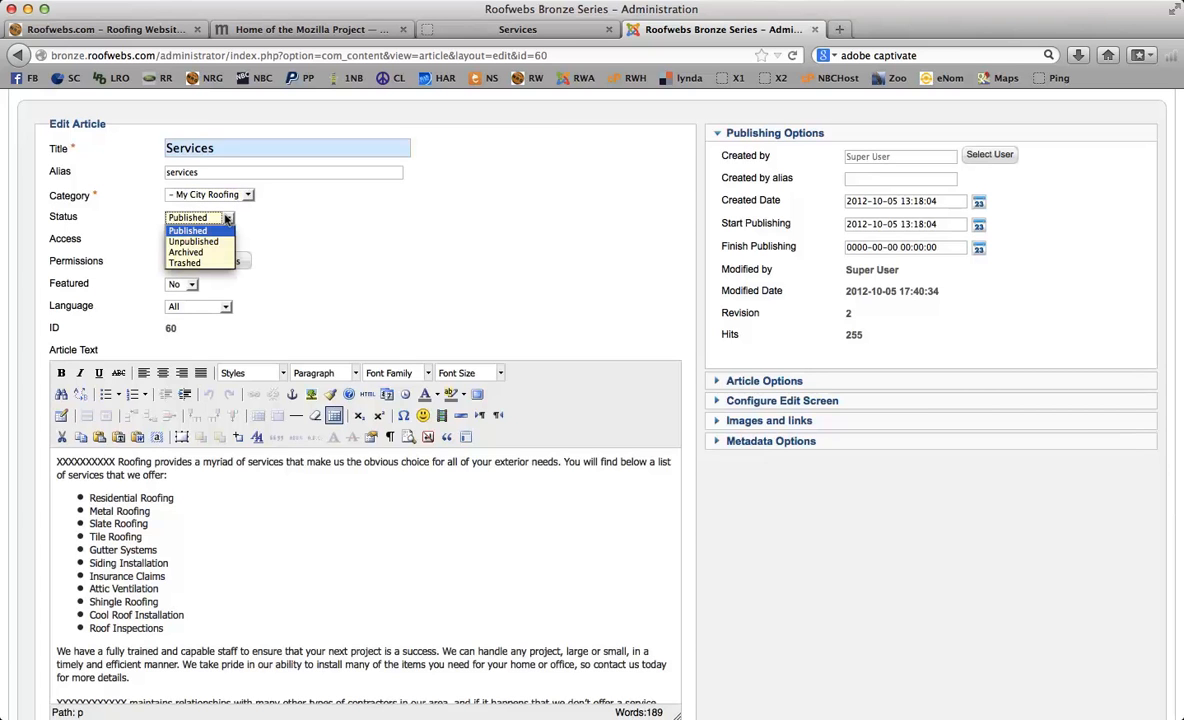
pyautogui.click(227, 219)
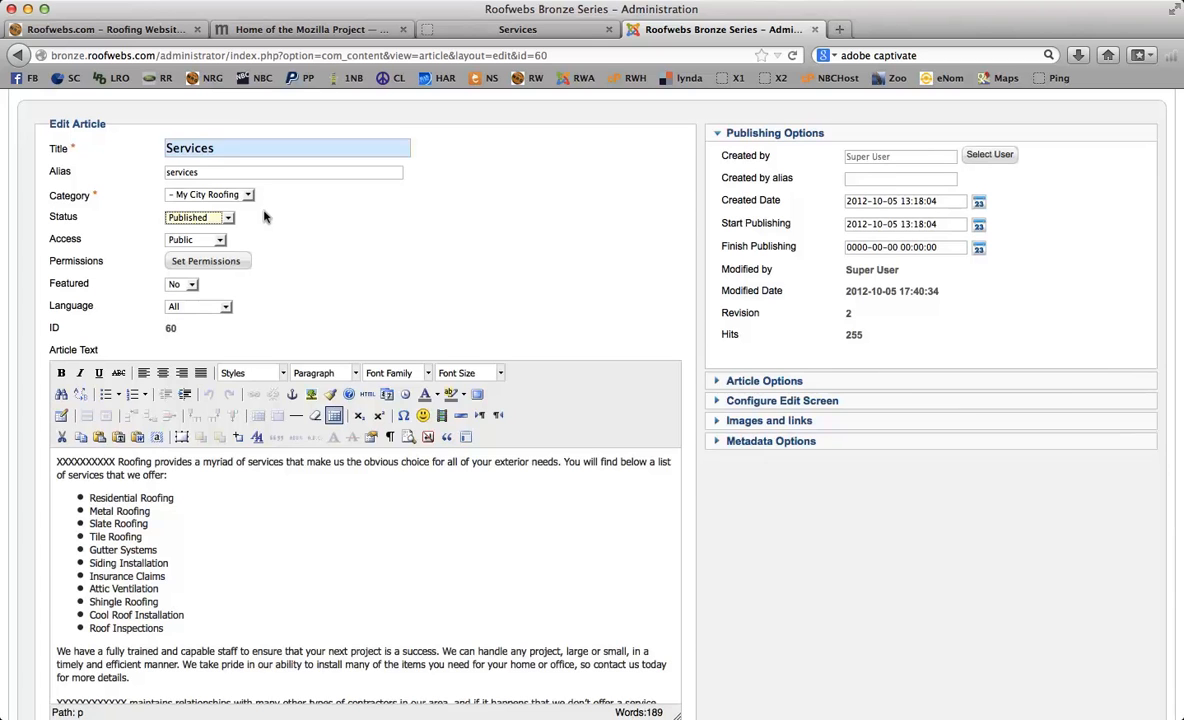
pyautogui.click(218, 240)
pyautogui.click(218, 240)
pyautogui.click(190, 285)
pyautogui.click(190, 285)
# Step: Examine the Services article's text editor and read through its intro, bulleted services list and closing paragraphs
pyautogui.scroll(-2, 697, 279)
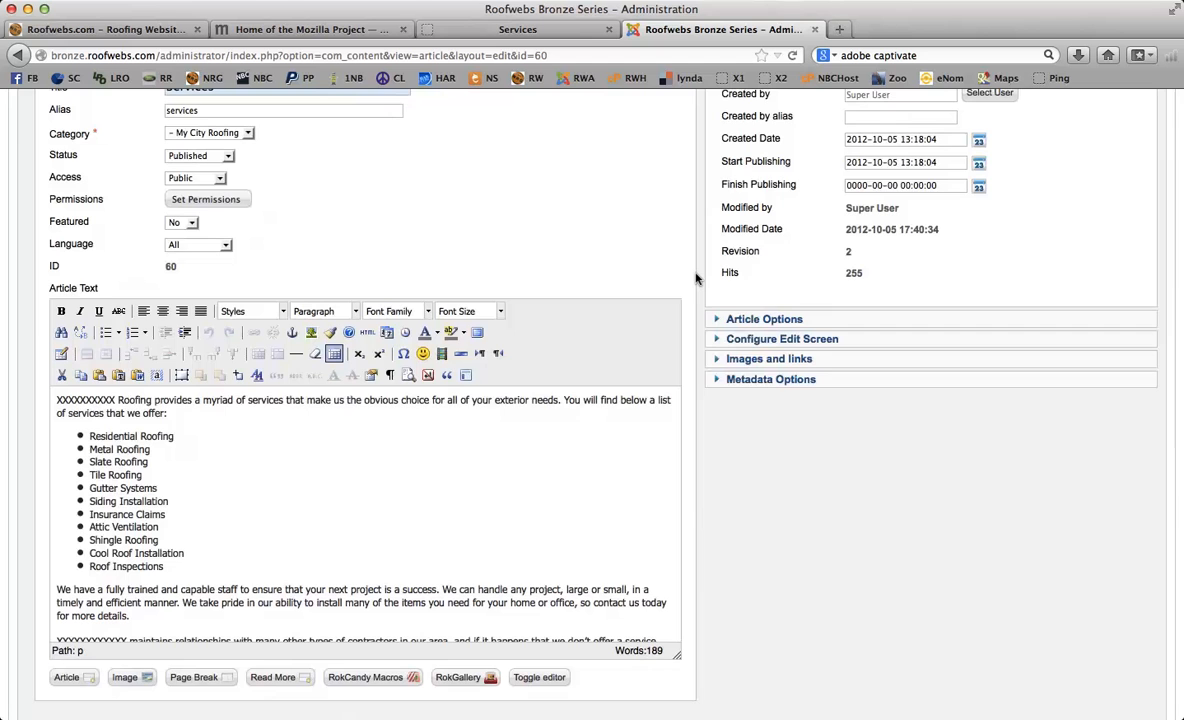
pyautogui.scroll(-4, 697, 279)
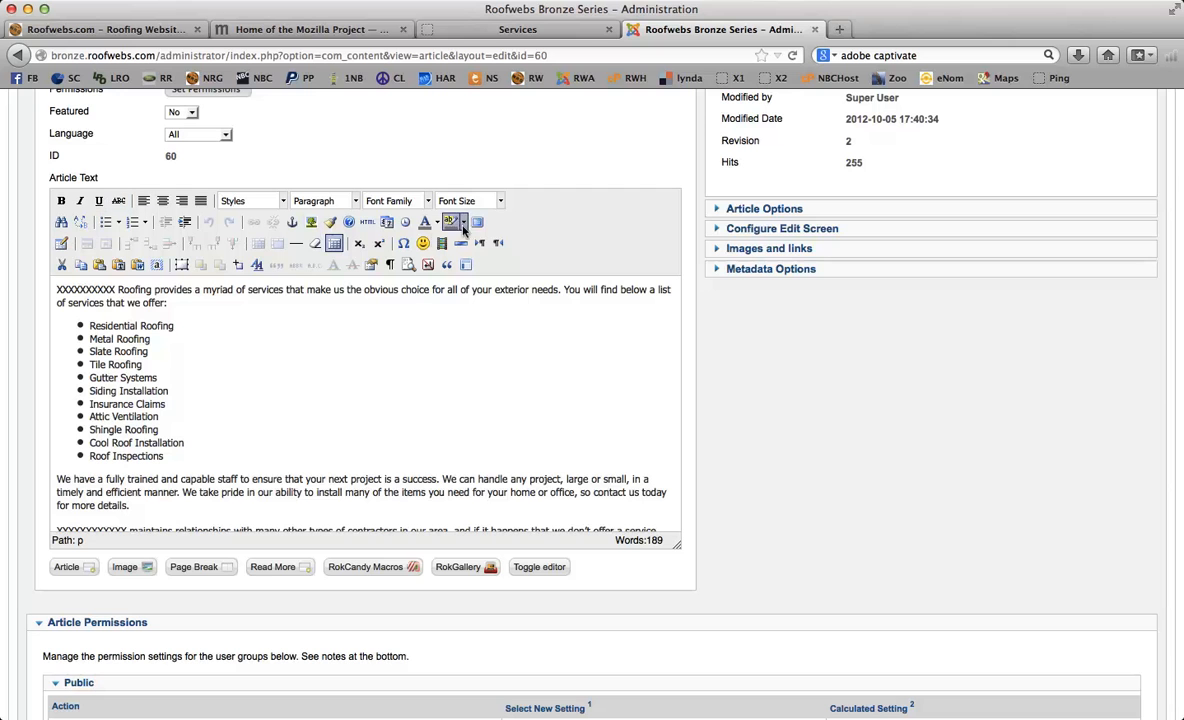
pyautogui.click(192, 350)
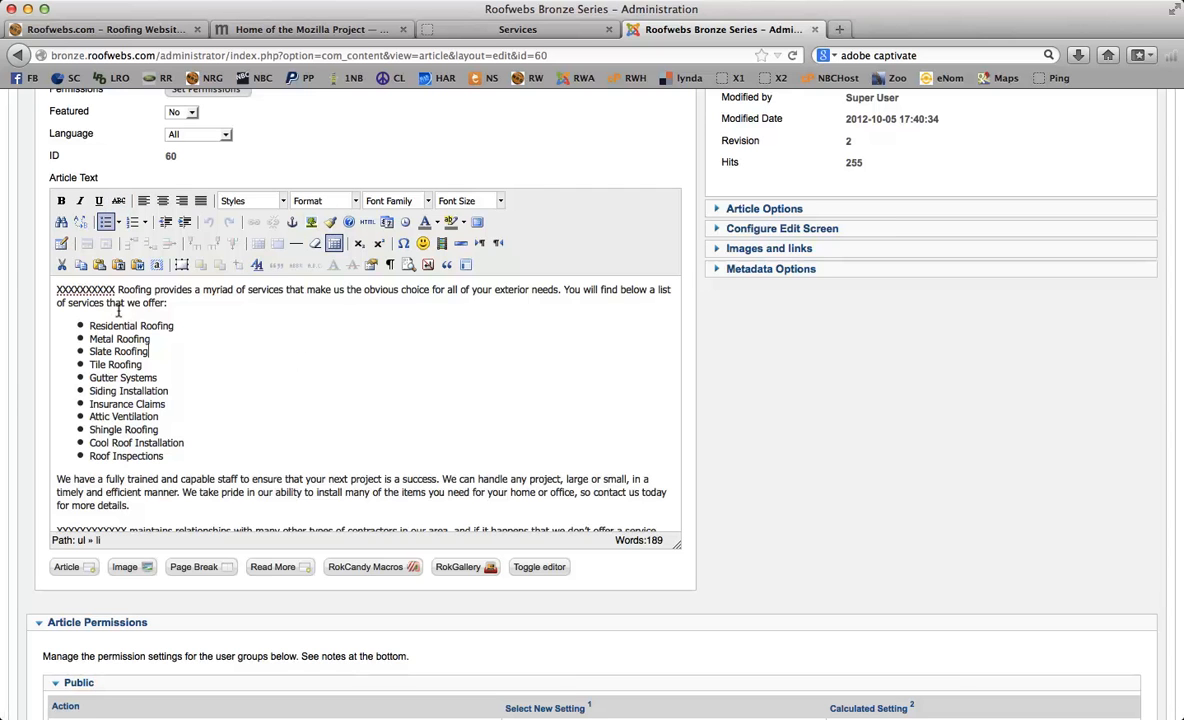
pyautogui.scroll(-3, 117, 310)
pyautogui.scroll(3, 115, 309)
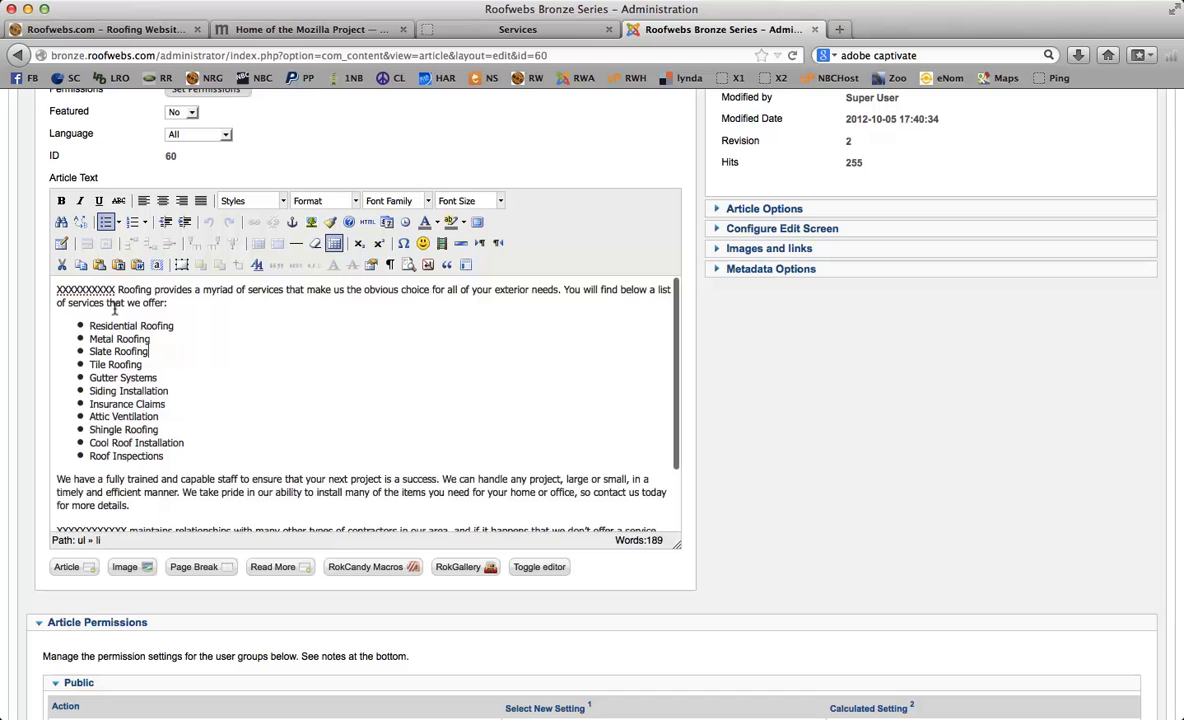
pyautogui.scroll(-3, 115, 309)
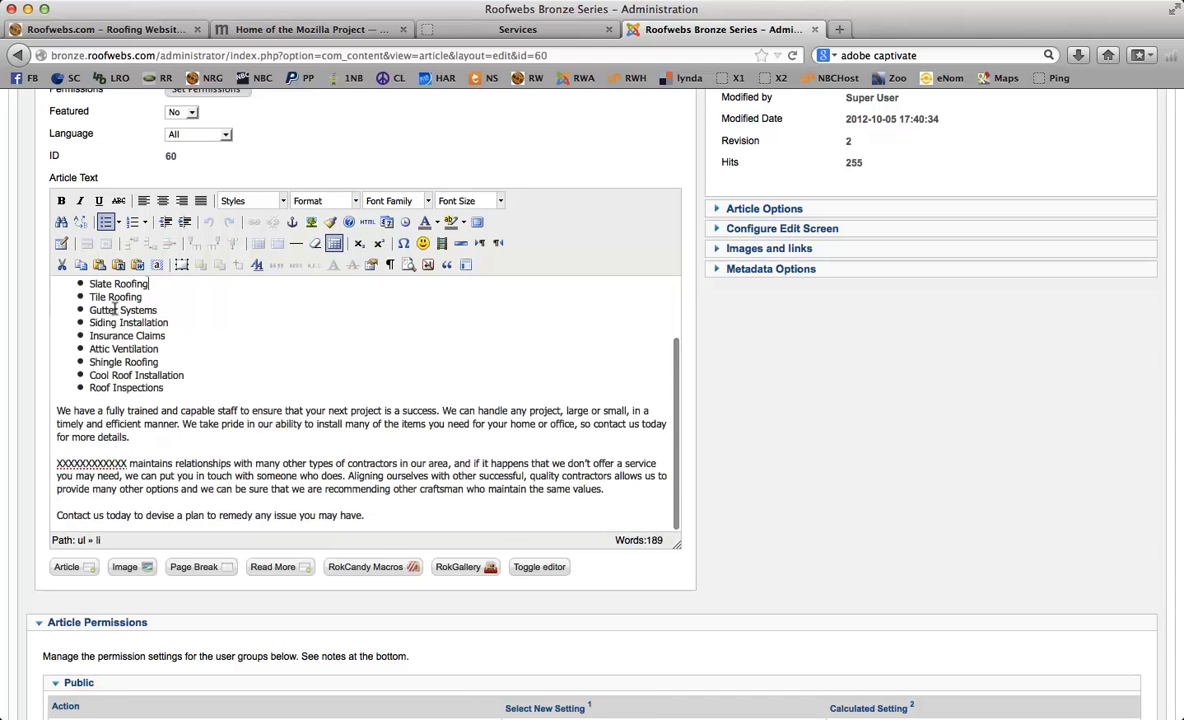
pyautogui.scroll(3, 356, 439)
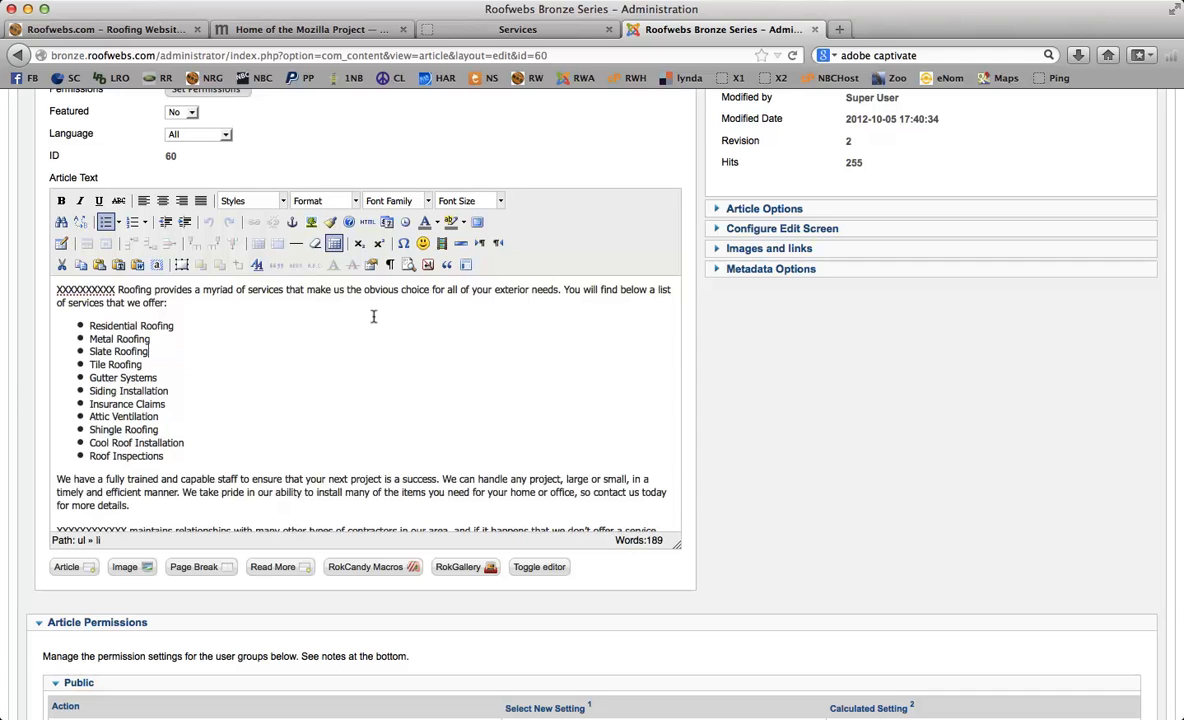
pyautogui.scroll(2, 686, 348)
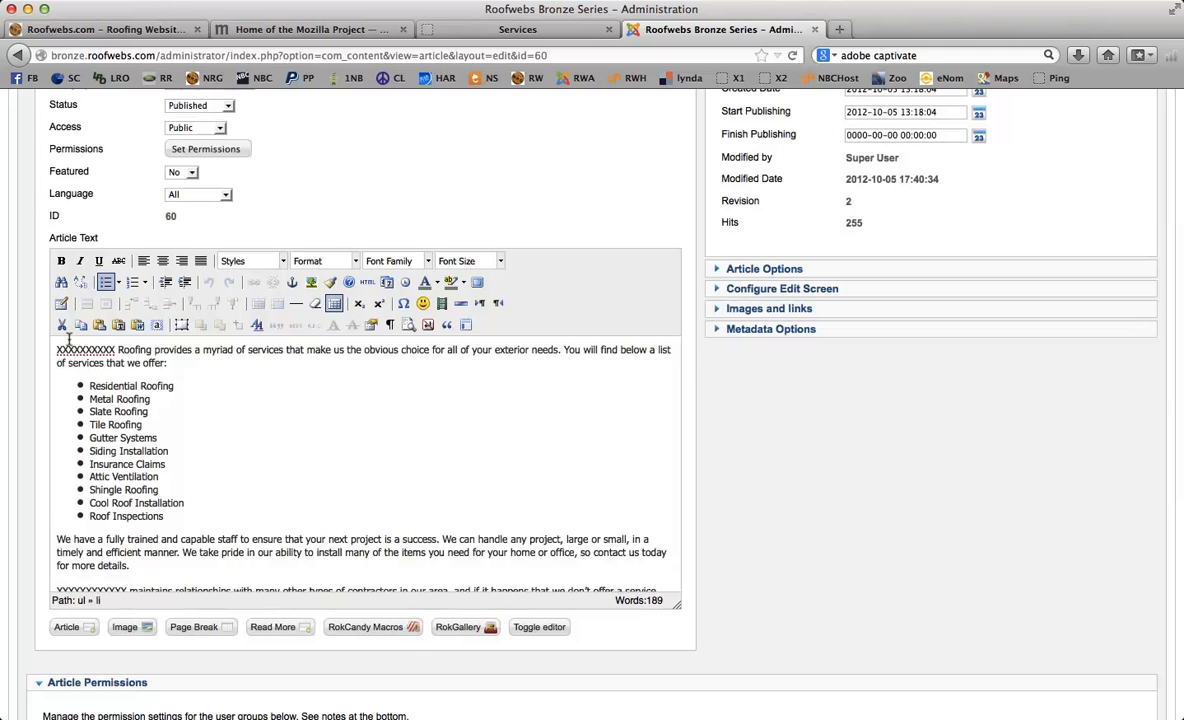
# Step: Bold the opening words "XXXXXXXXXX Roofing provides a myriad of services" in the article text and remove the bold again
pyautogui.moveTo(56, 349); pyautogui.dragTo(286, 350)
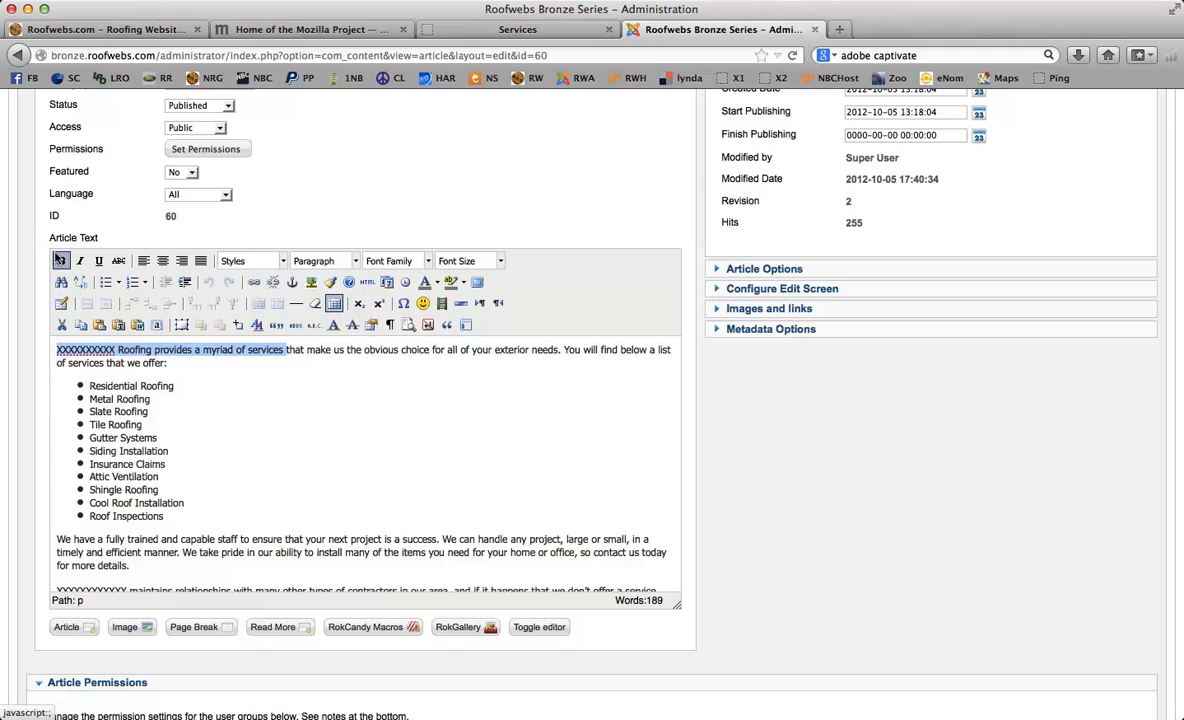
pyautogui.click(60, 260)
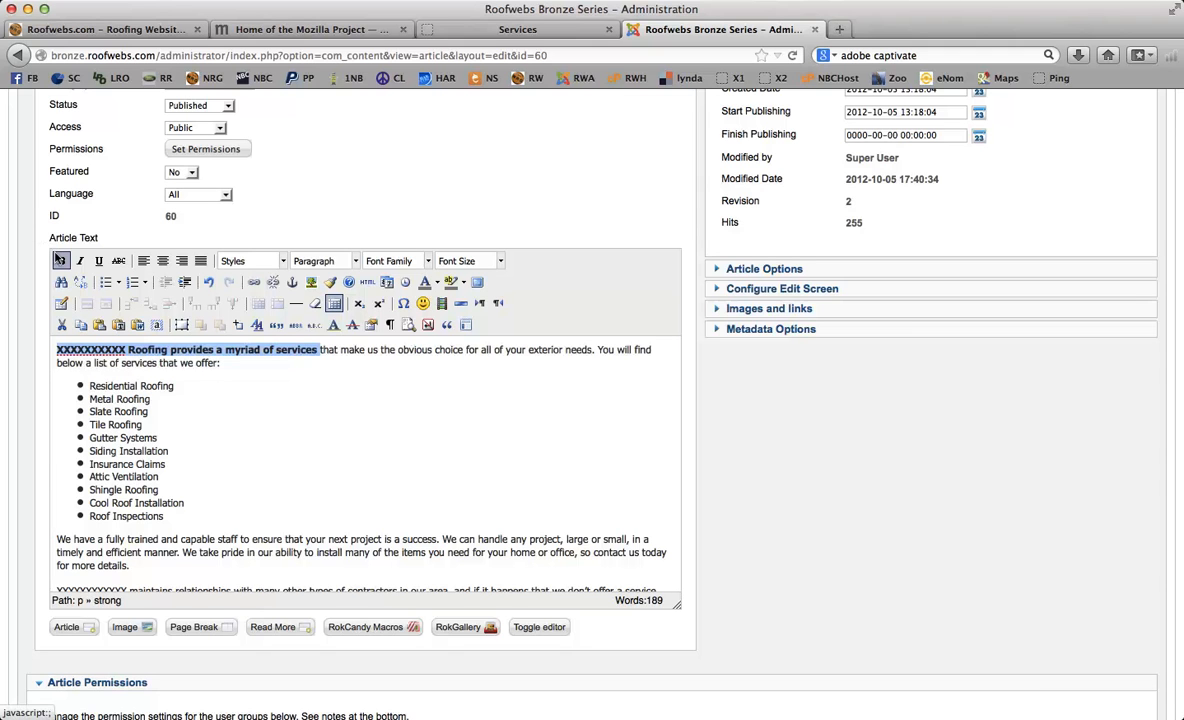
pyautogui.click(392, 357)
pyautogui.moveTo(318, 350); pyautogui.dragTo(52, 349)
pyautogui.click(60, 260)
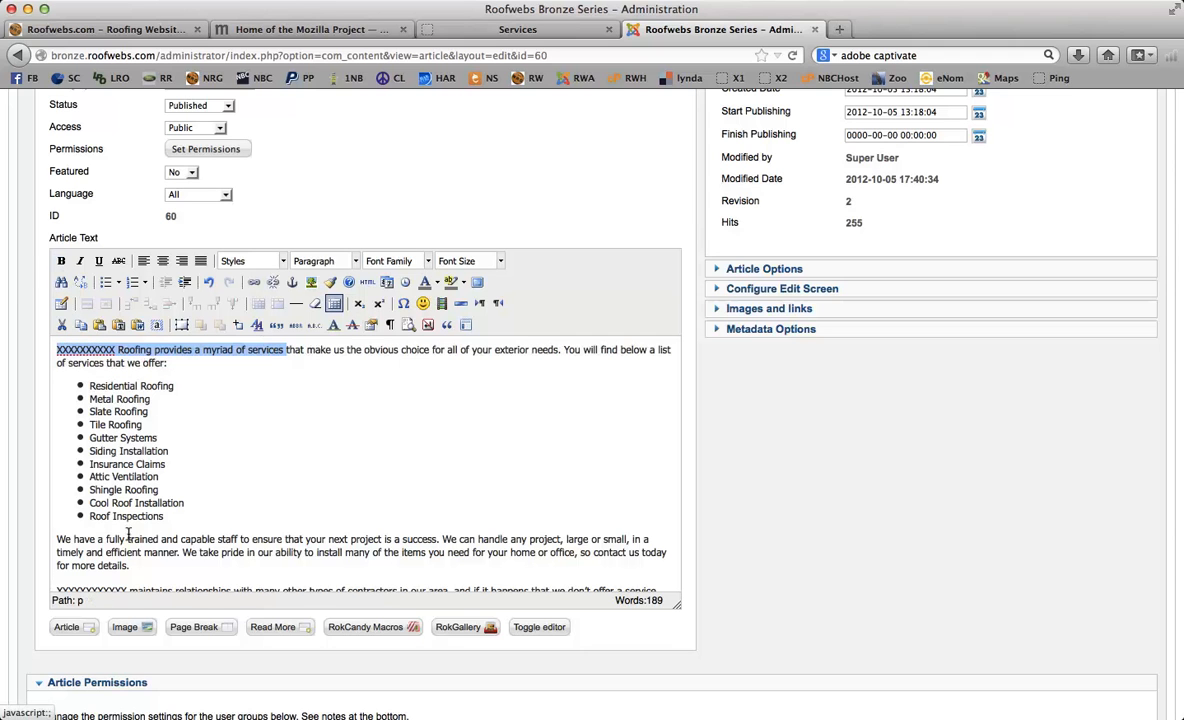
pyautogui.click(380, 349)
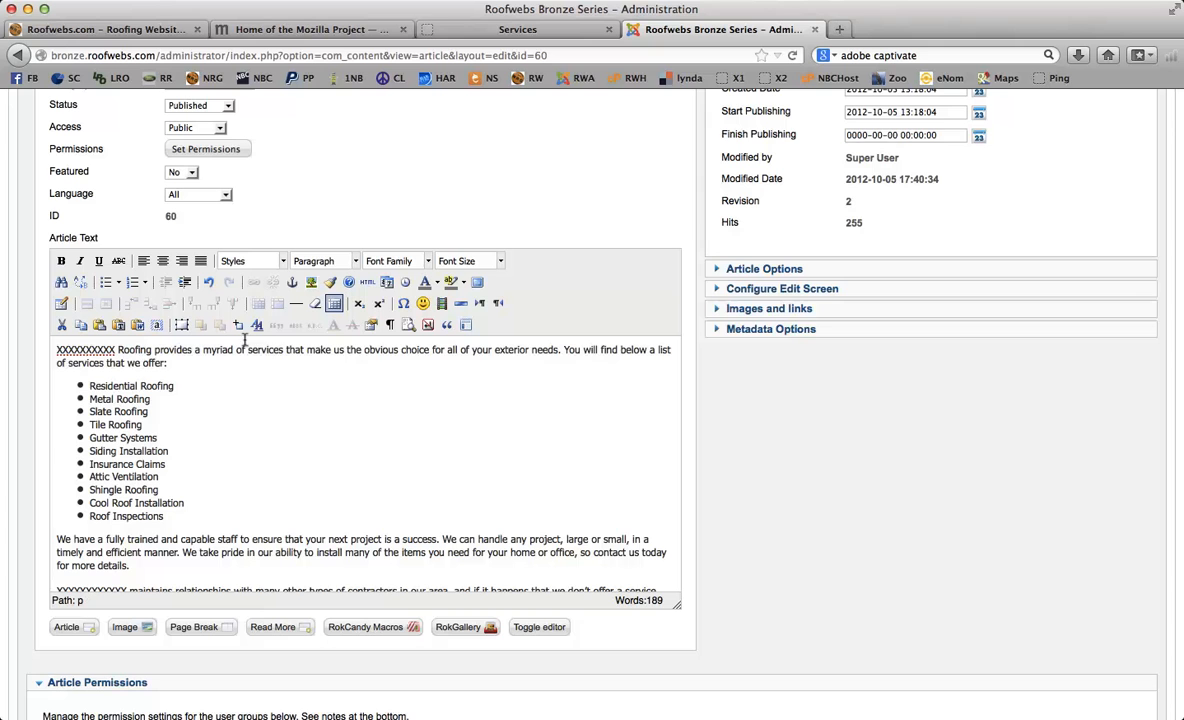
# Step: Italicize and underline "services that make" in the first paragraph, and remove both formats again
pyautogui.moveTo(247, 349); pyautogui.dragTo(330, 349)
pyautogui.click(80, 261)
pyautogui.click(98, 261)
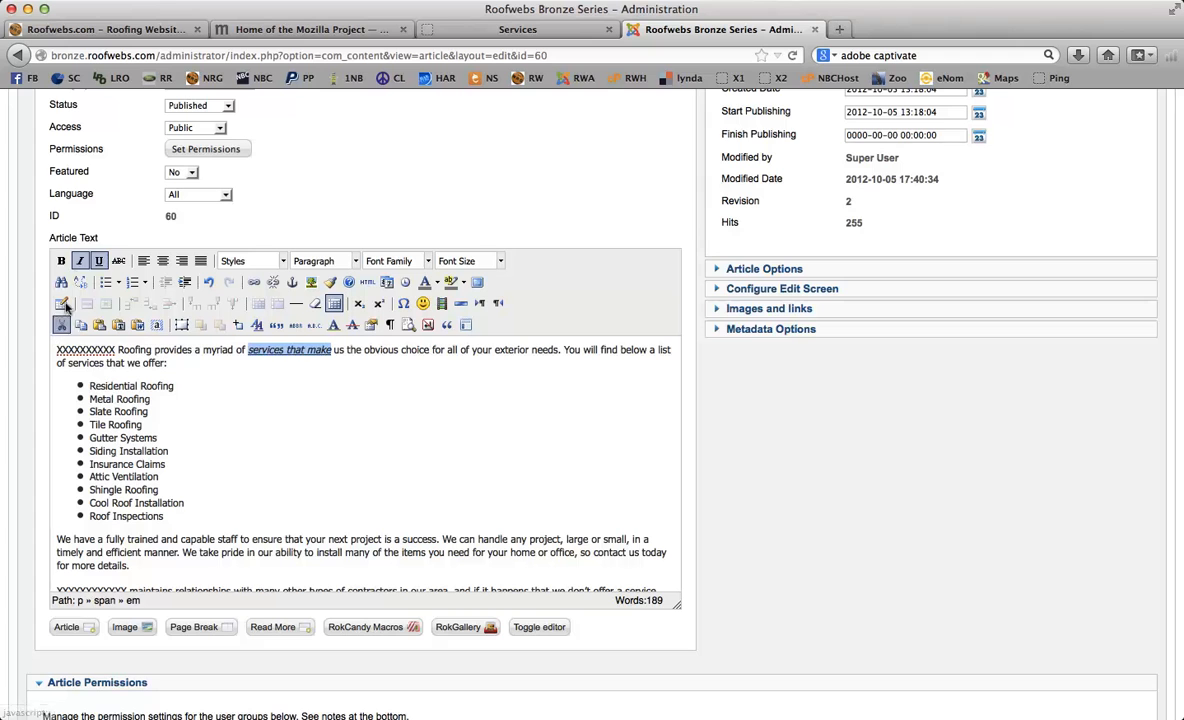
pyautogui.click(81, 262)
pyautogui.click(98, 262)
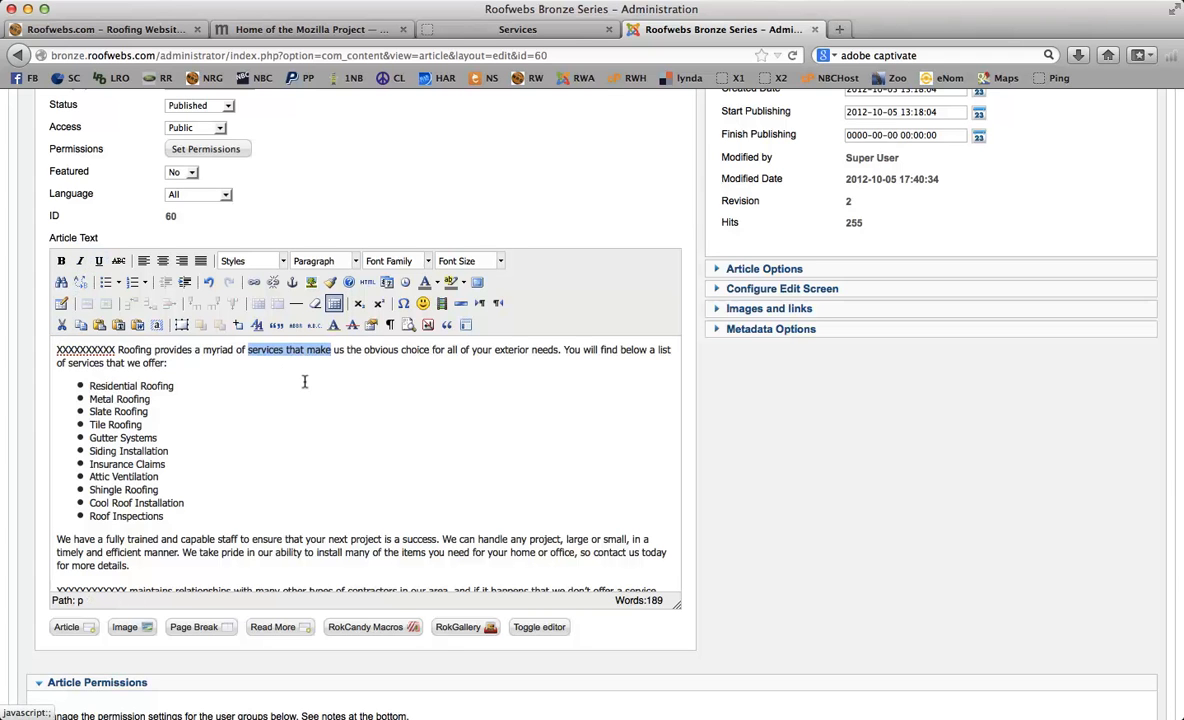
pyautogui.click(365, 350)
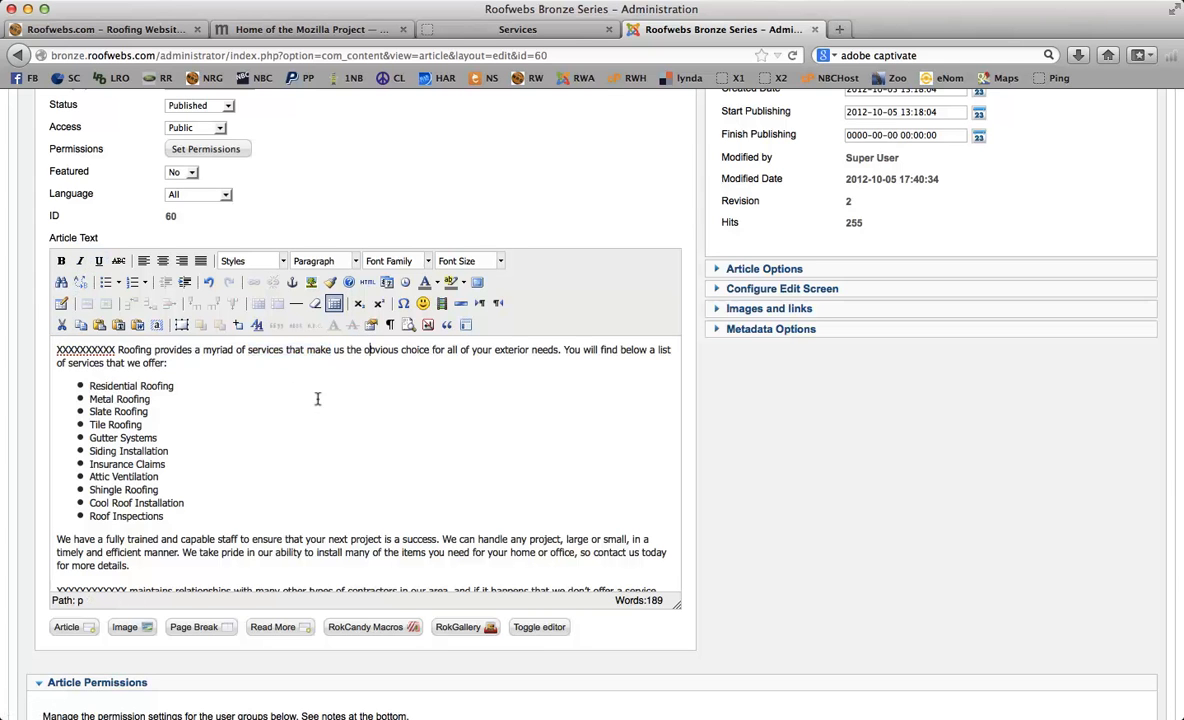
# Step: Right-align the article's intro paragraph and return it to left alignment
pyautogui.click(318, 366)
pyautogui.click(182, 262)
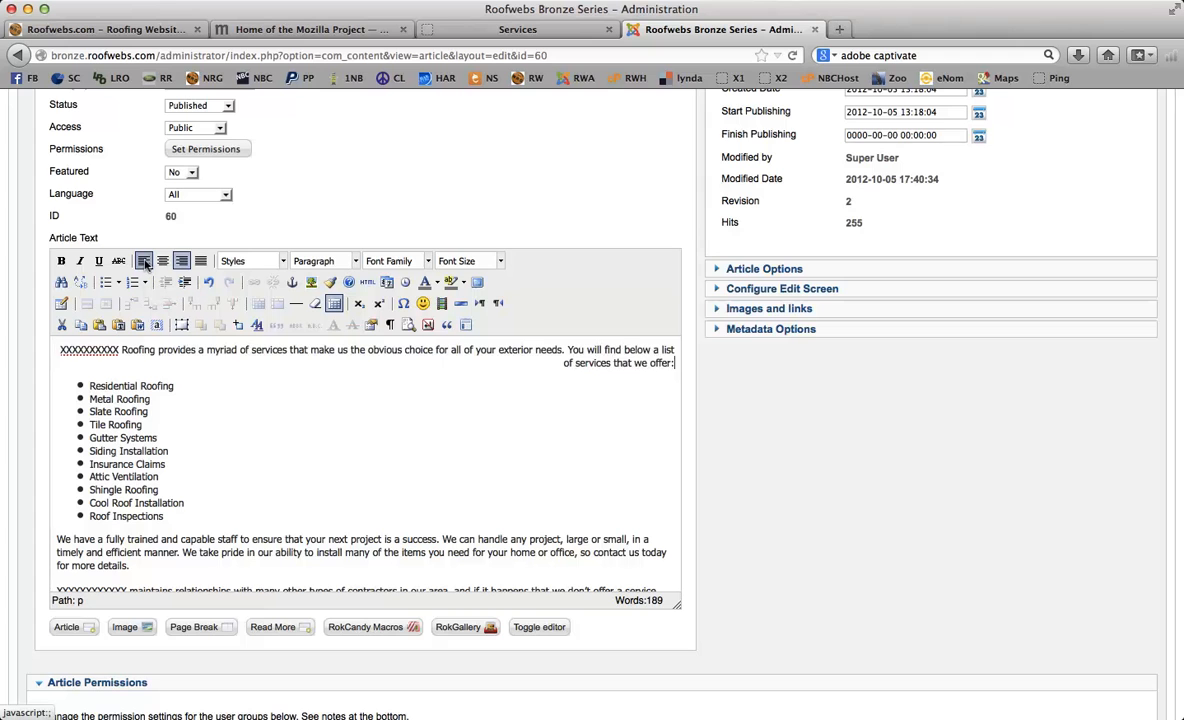
pyautogui.click(145, 262)
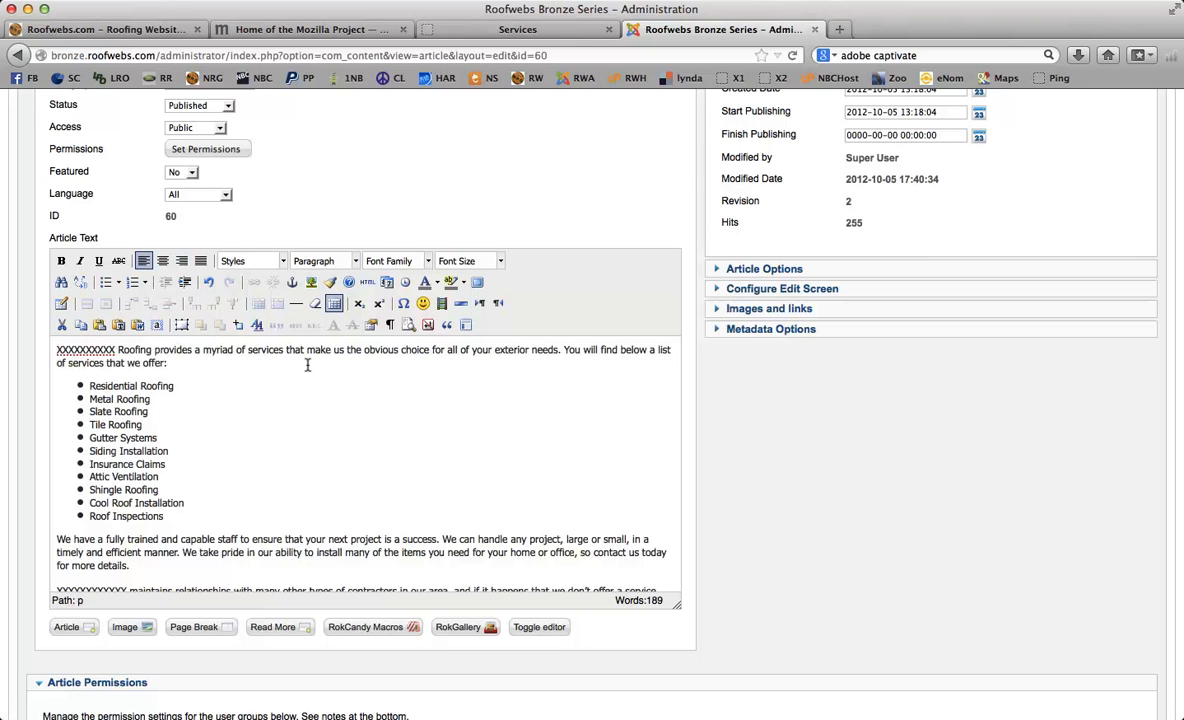
# Step: Add a new line reading "Test Text:" above the intro paragraph and center it
pyautogui.press('Return')
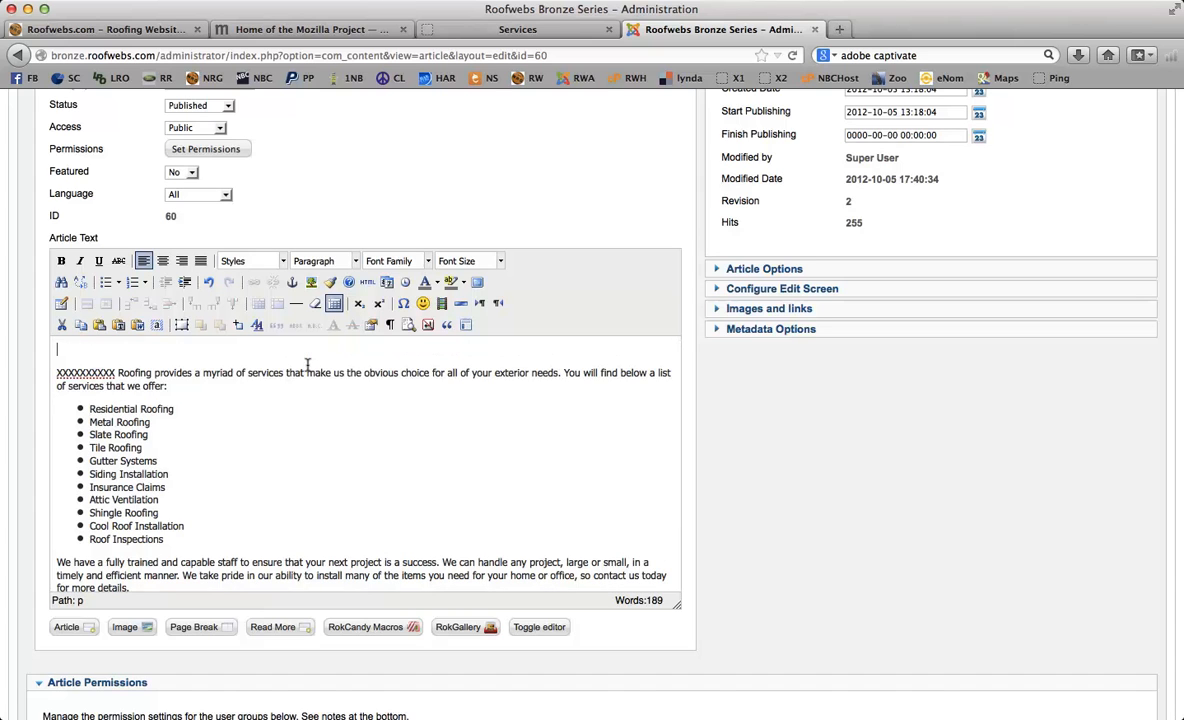
pyautogui.write('Test Text:')
pyautogui.moveTo(116, 349); pyautogui.dragTo(54, 349)
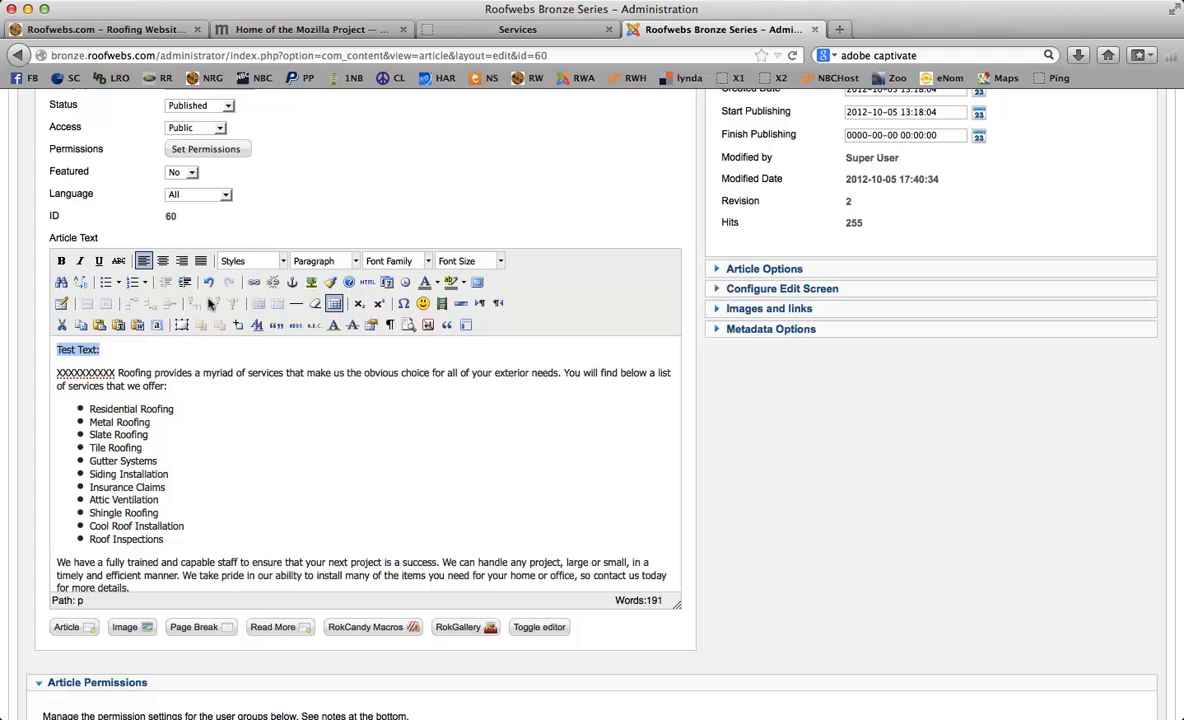
pyautogui.click(163, 261)
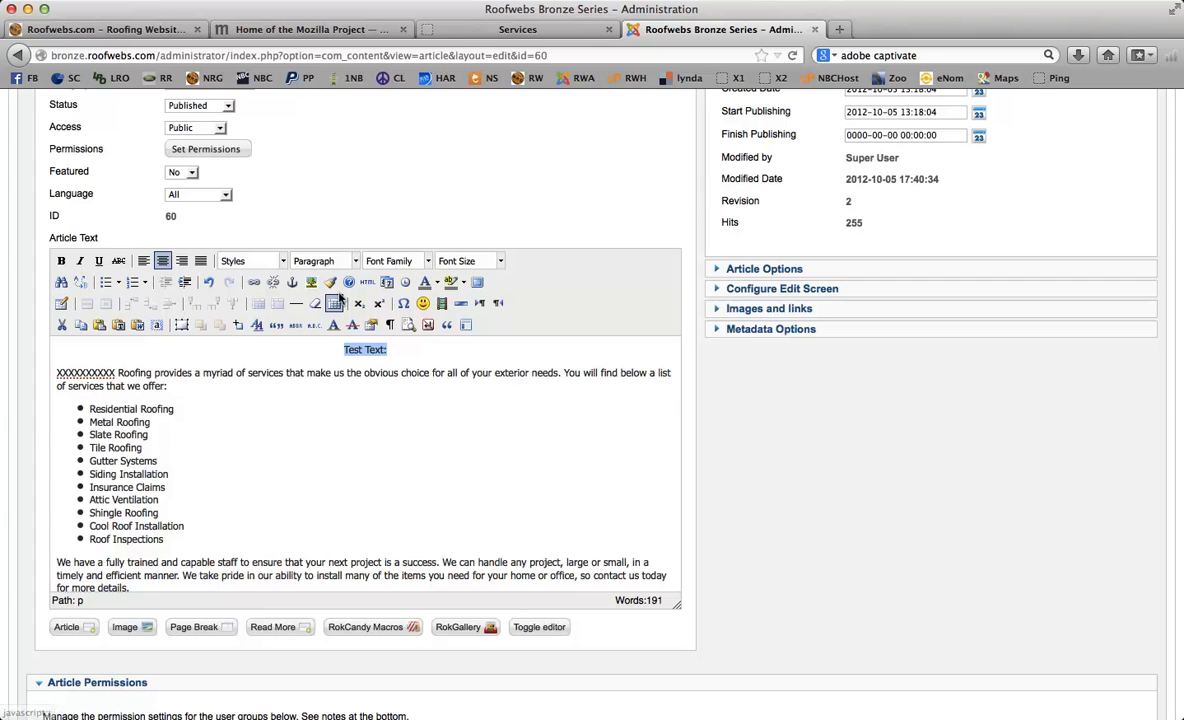
pyautogui.moveTo(246, 372); pyautogui.dragTo(489, 373)
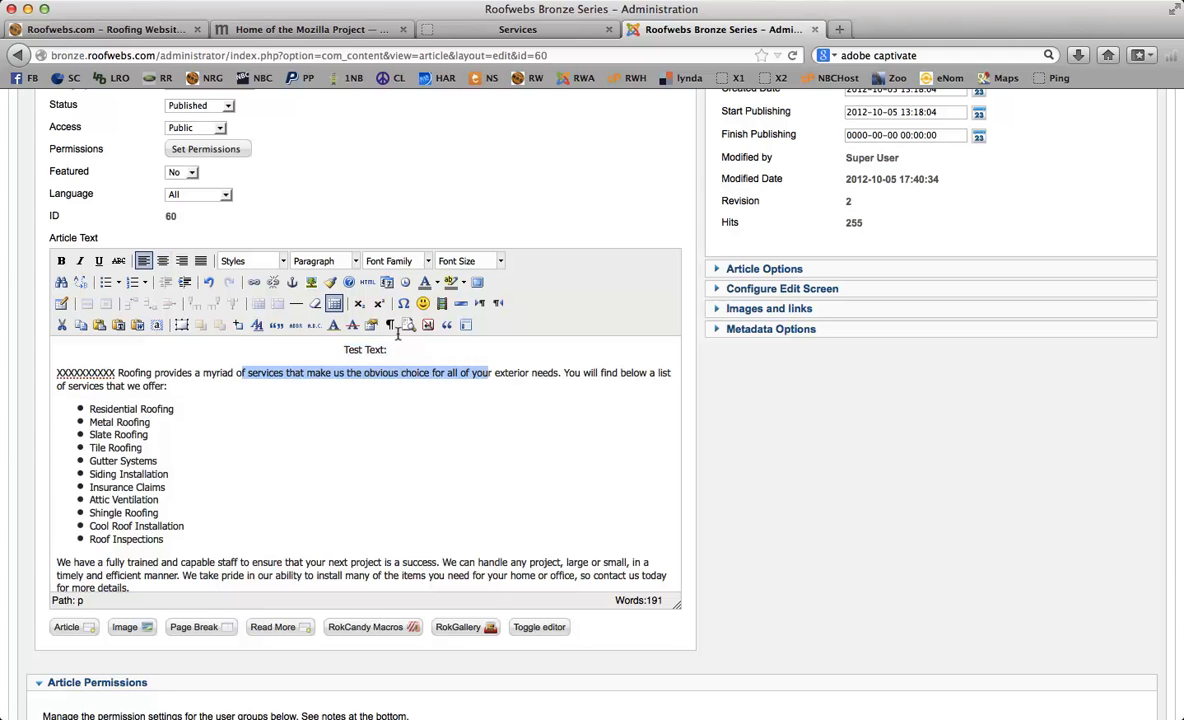
pyautogui.click(353, 261)
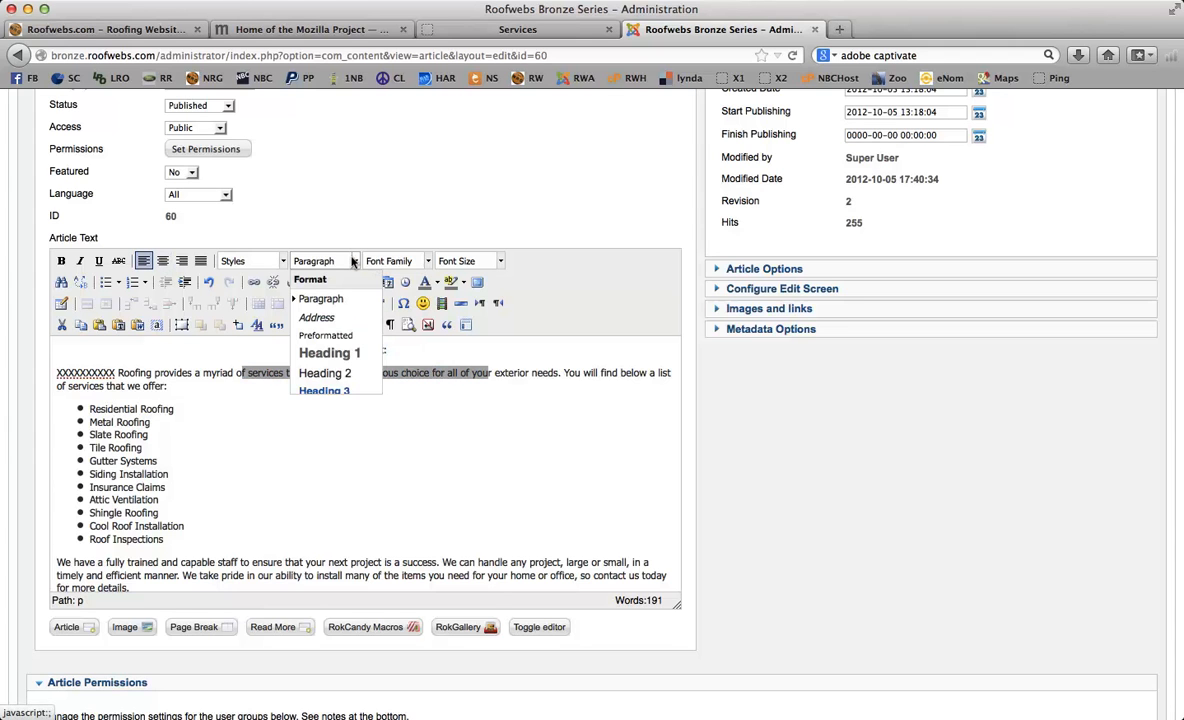
pyautogui.click(353, 261)
# Step: Format the "Test Text:" line as Heading 1
pyautogui.click(387, 349)
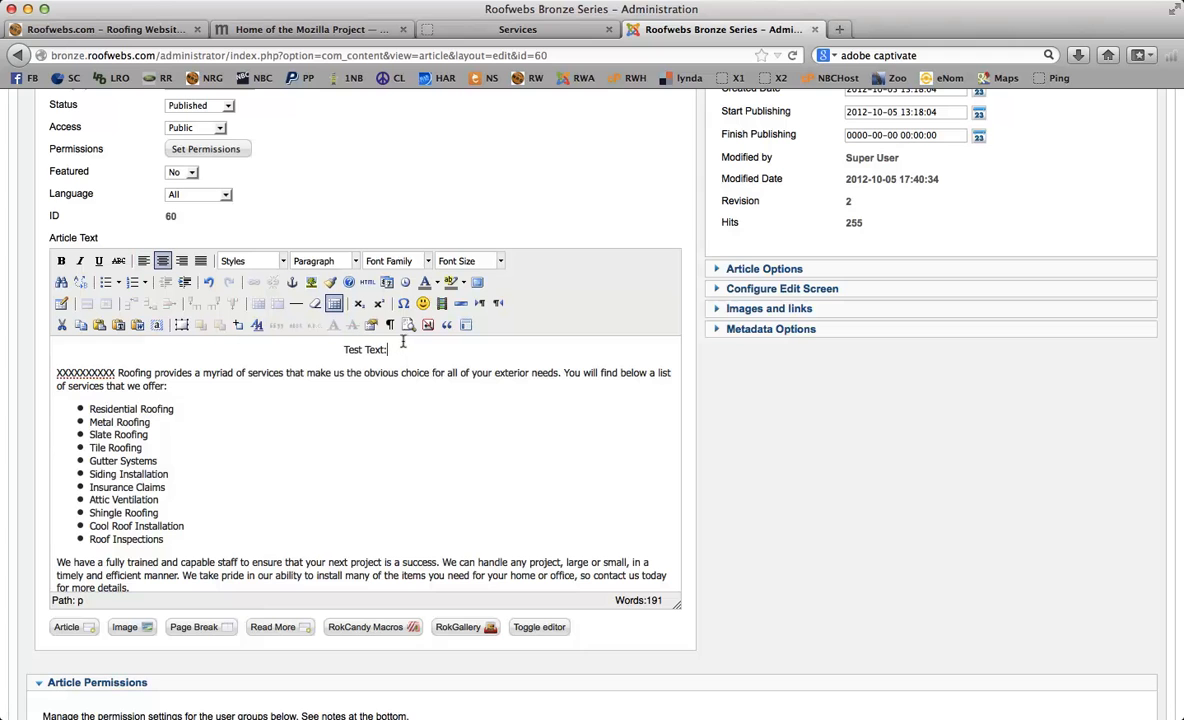
pyautogui.moveTo(387, 349); pyautogui.dragTo(342, 349)
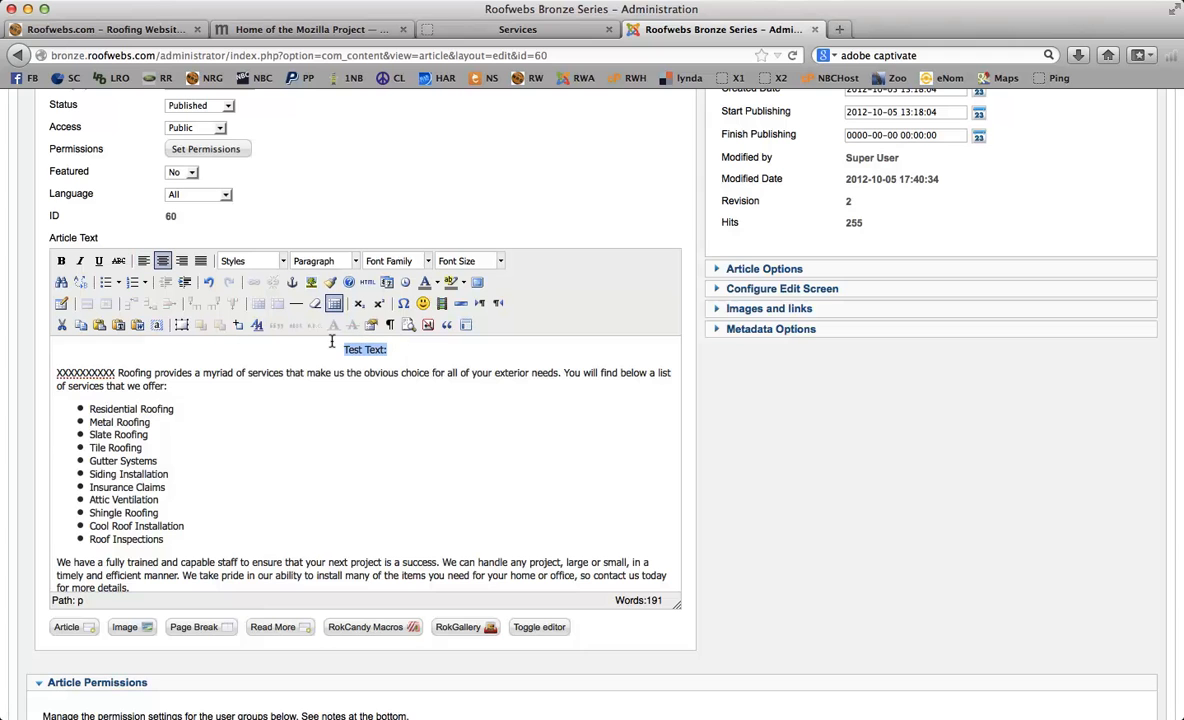
pyautogui.click(353, 261)
pyautogui.click(372, 350)
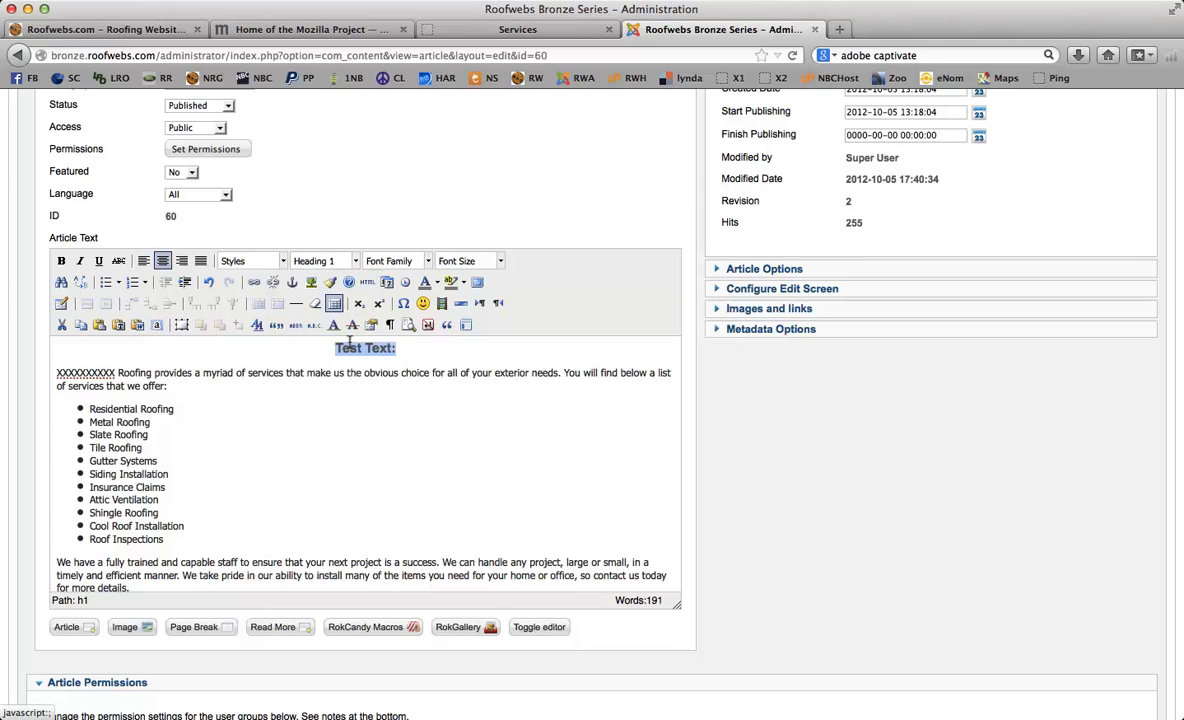
# Step: Review the available heading levels and change the "Test Text:" line to Heading 3
pyautogui.click(353, 261)
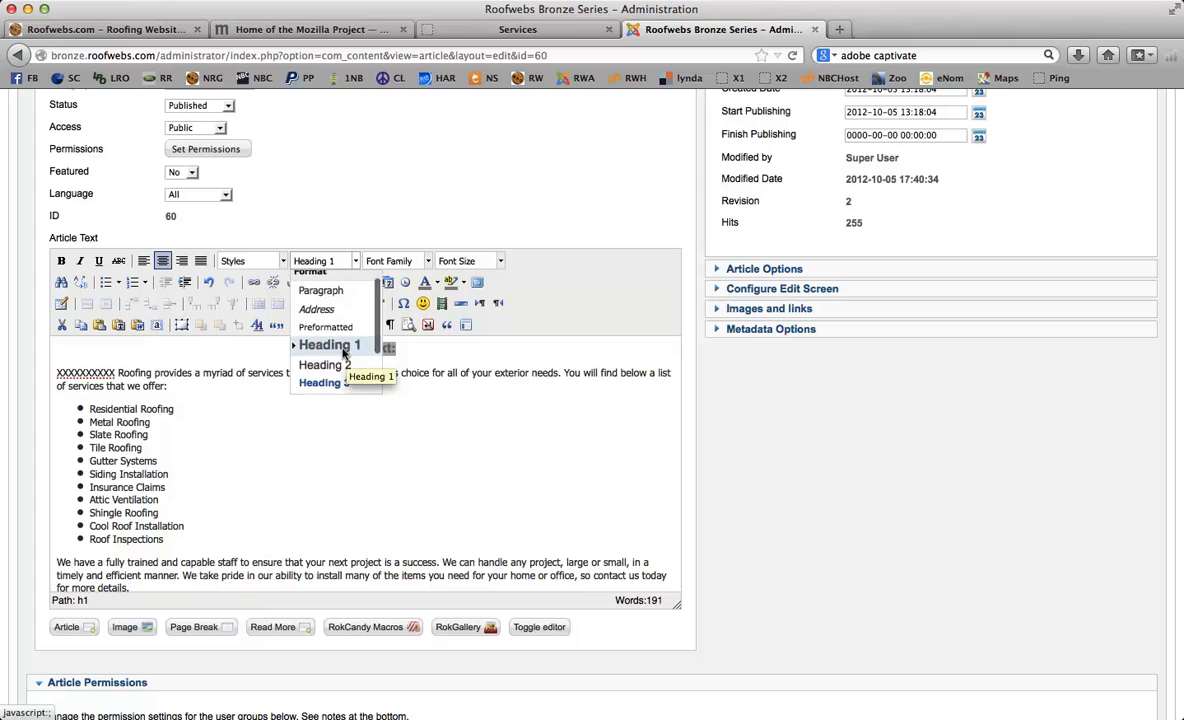
pyautogui.scroll(-1, 344, 355)
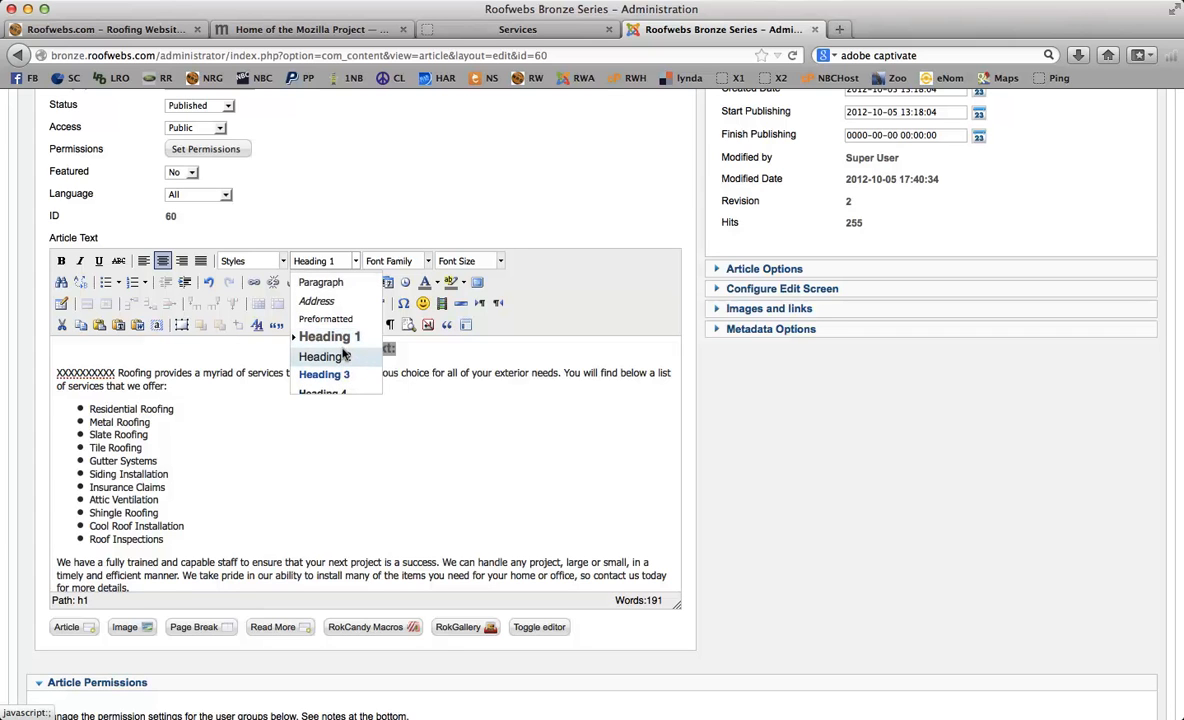
pyautogui.scroll(-1, 346, 356)
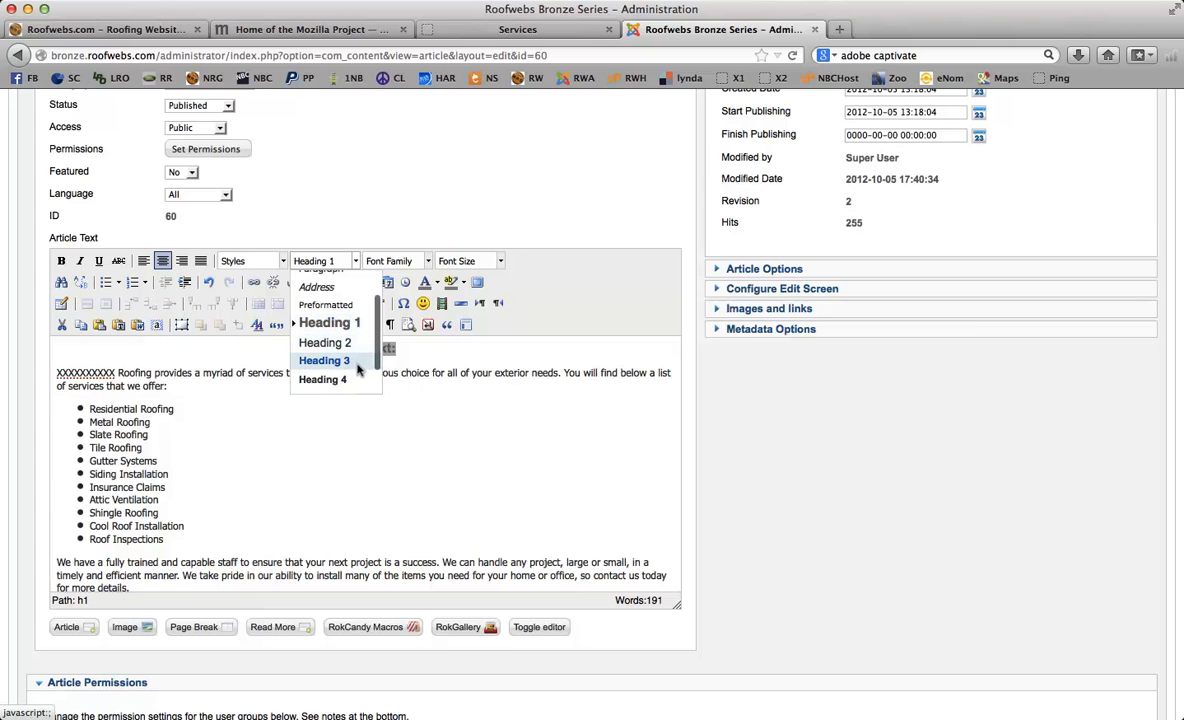
pyautogui.scroll(-1, 352, 351)
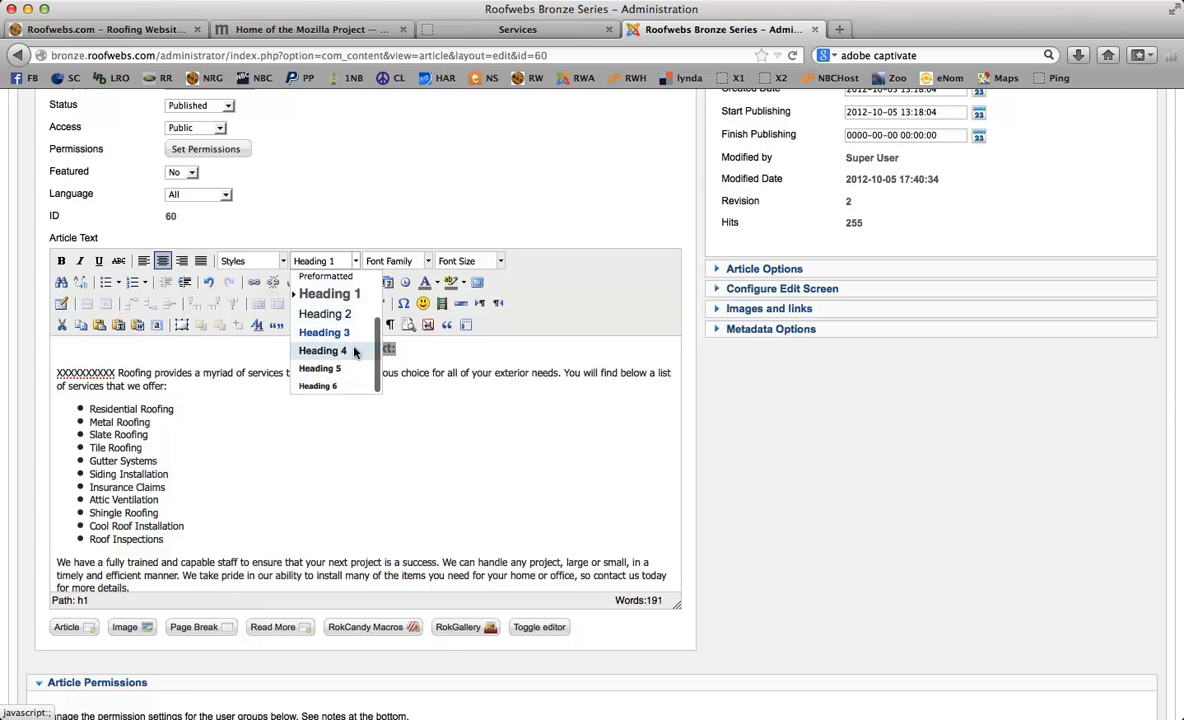
pyautogui.scroll(3, 353, 352)
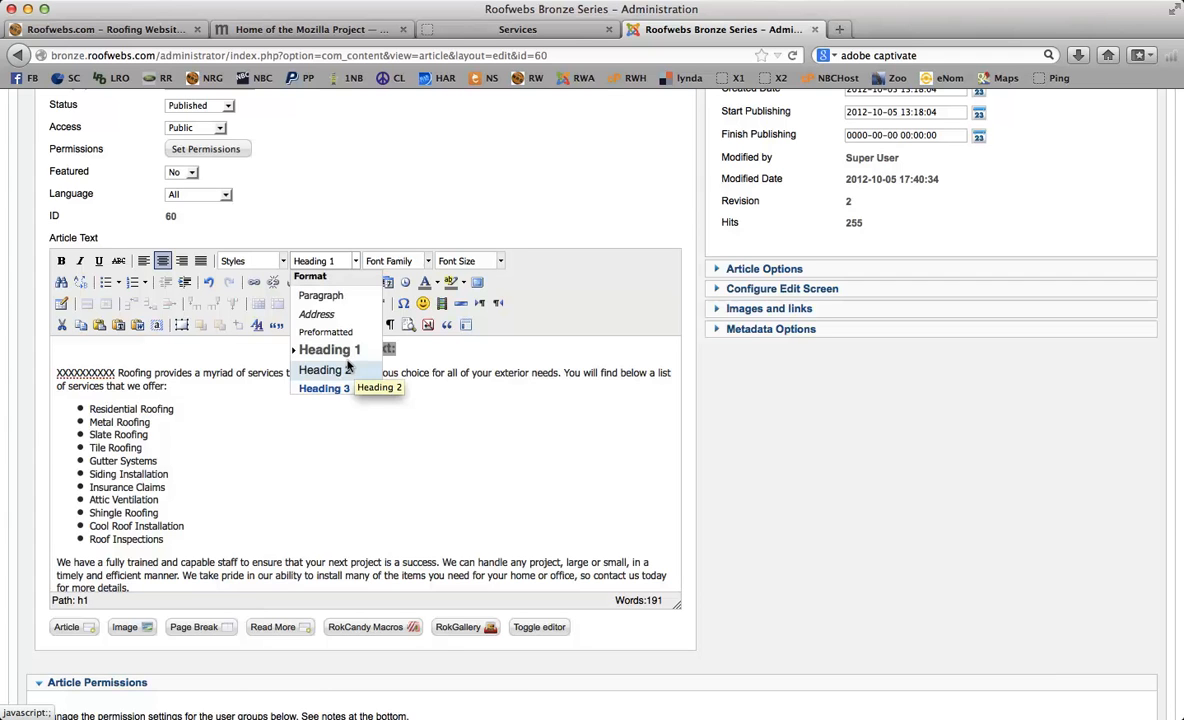
pyautogui.scroll(-3, 352, 370)
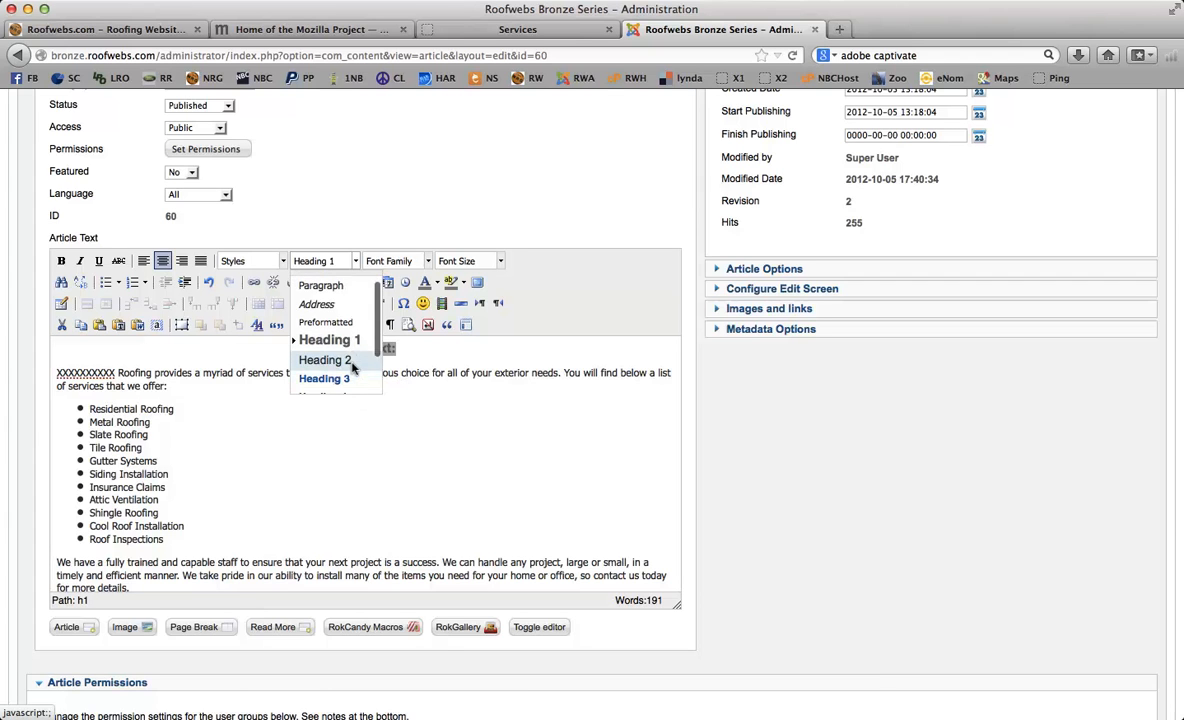
pyautogui.scroll(-1, 350, 370)
pyautogui.scroll(3, 352, 360)
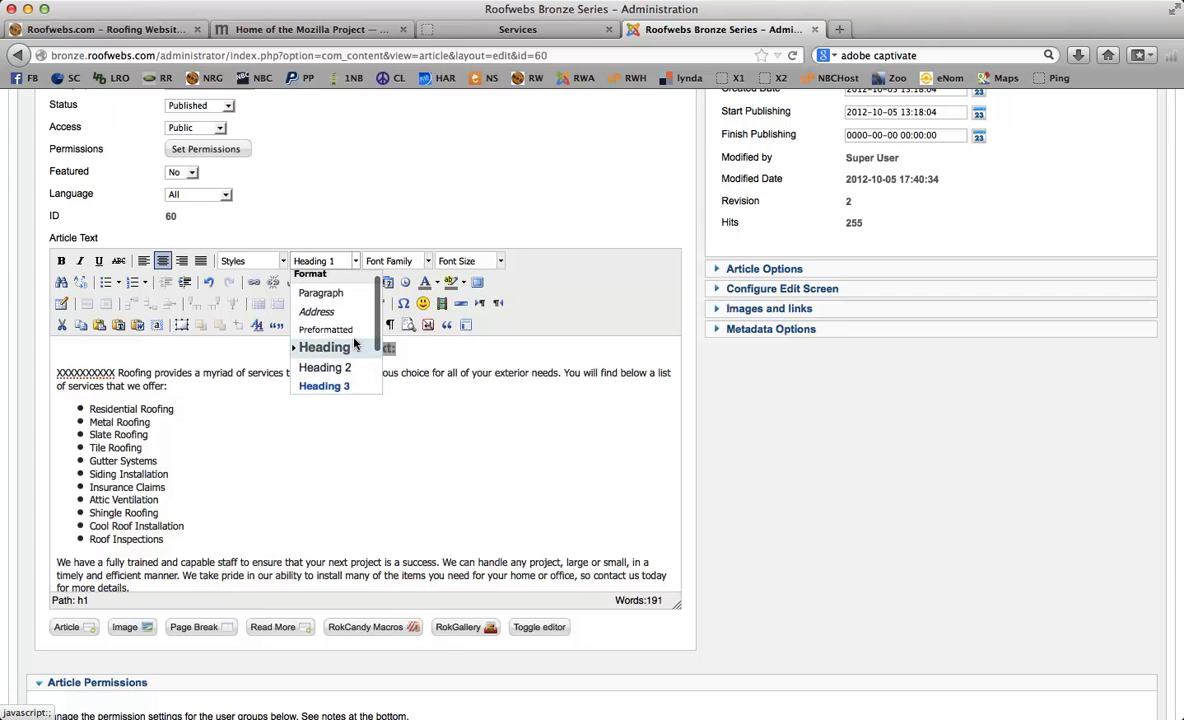
pyautogui.click(338, 386)
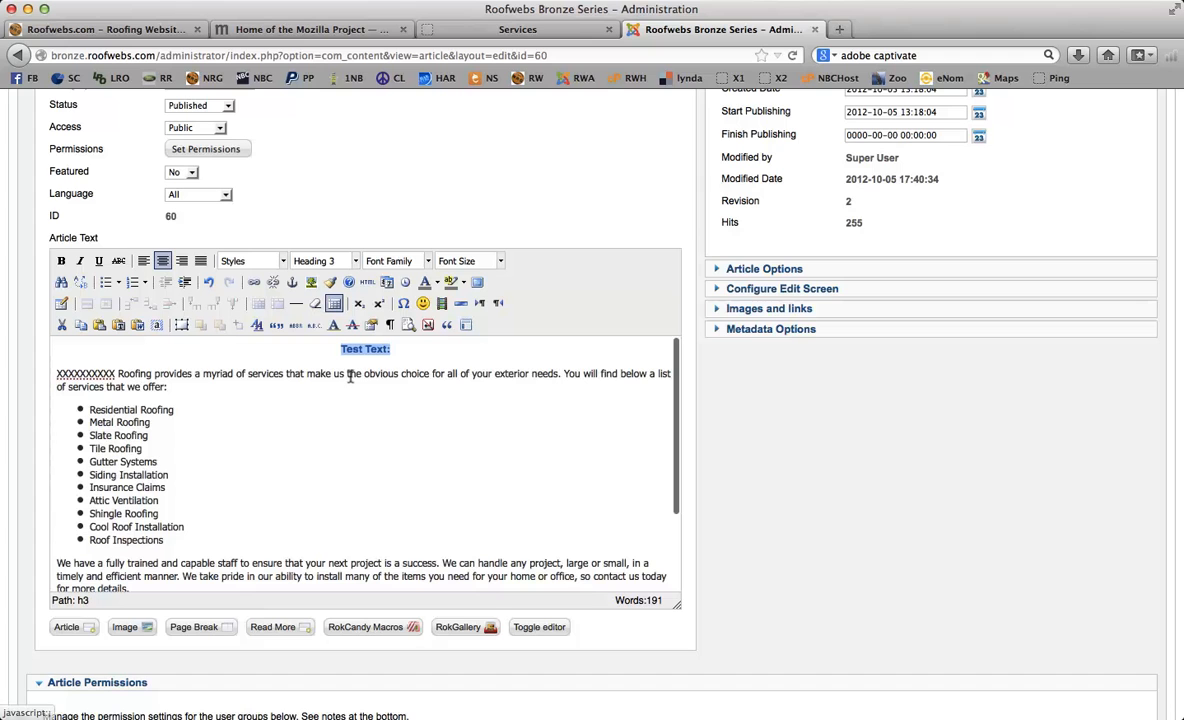
pyautogui.click(403, 348)
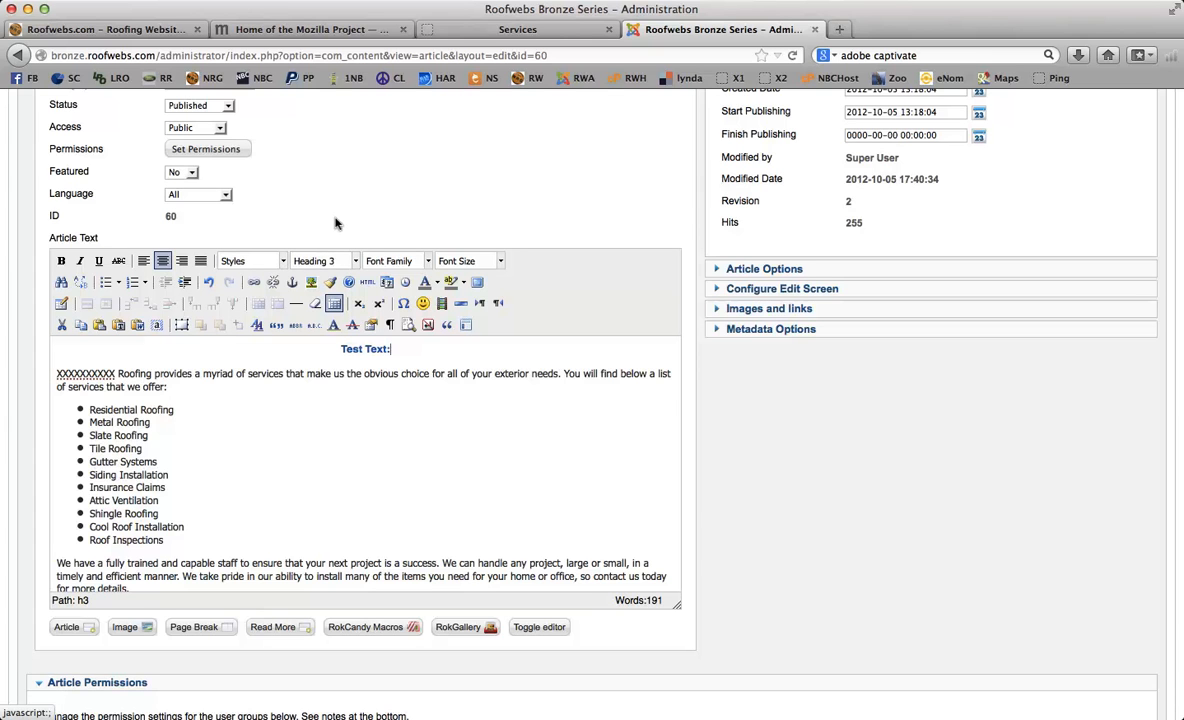
pyautogui.click(282, 261)
pyautogui.click(283, 236)
pyautogui.tripleClick(315, 341)
pyautogui.click(473, 344)
# Step: Save the Services article and keep it open for editing
pyautogui.scroll(5, 688, 371)
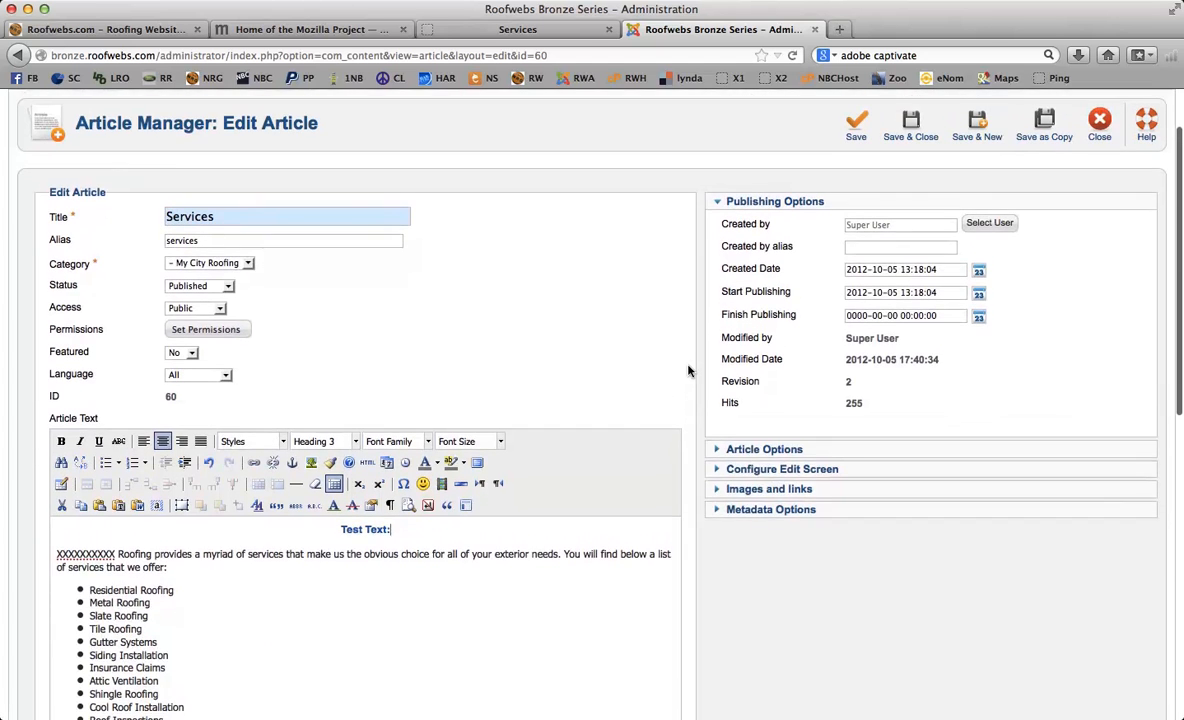
pyautogui.scroll(2, 688, 371)
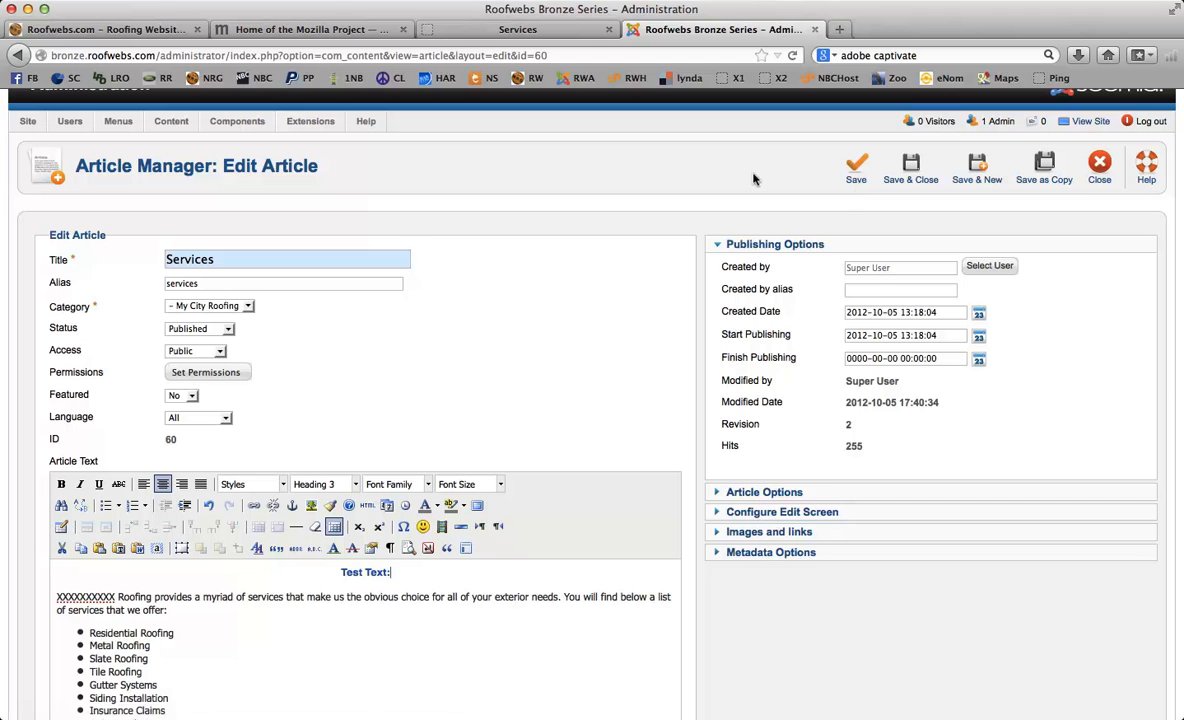
pyautogui.scroll(2, 751, 178)
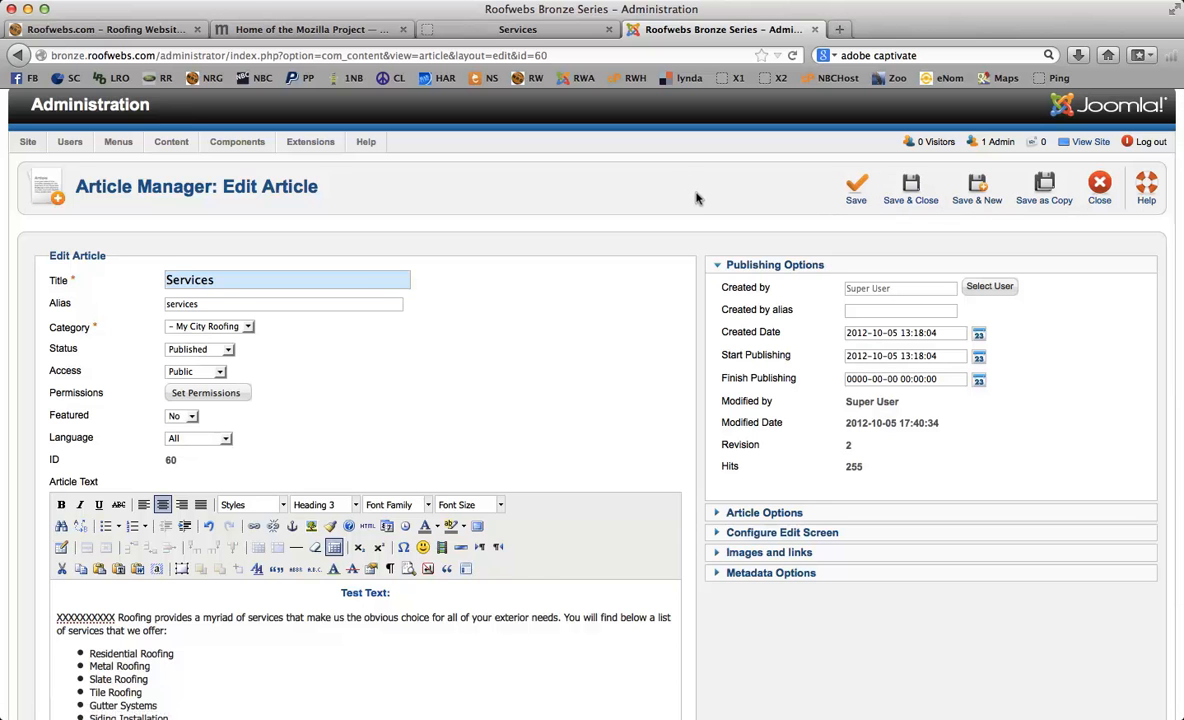
pyautogui.scroll(-2, 697, 202)
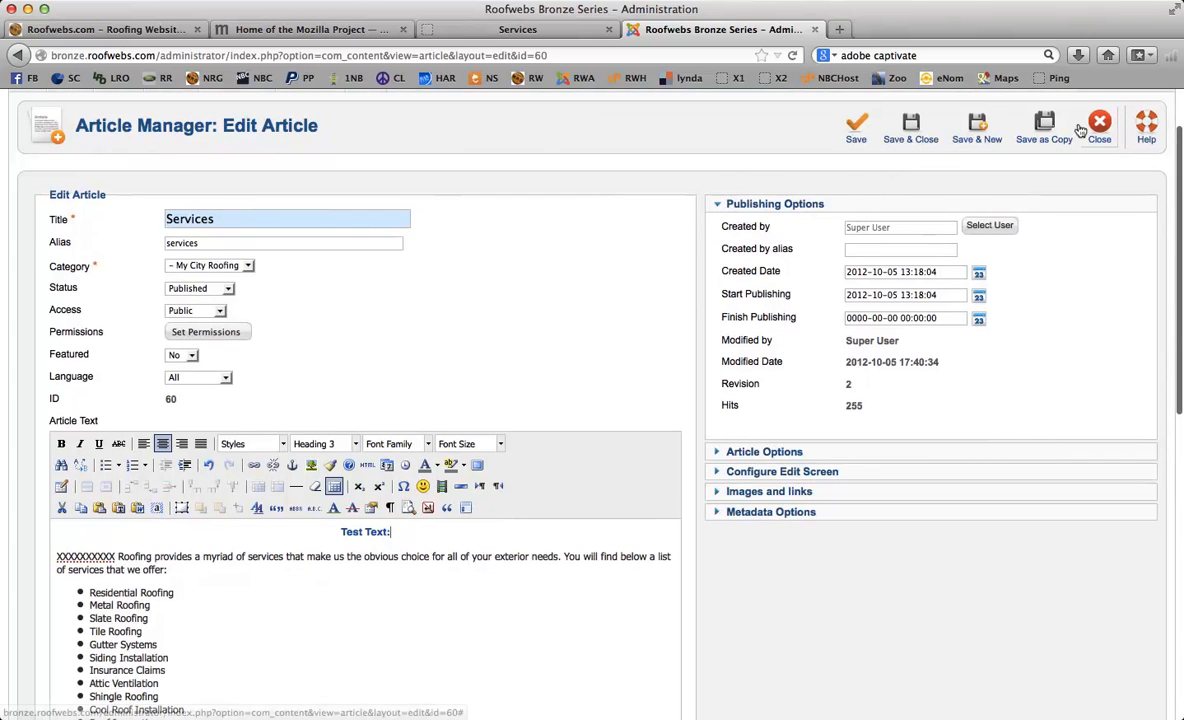
pyautogui.click(845, 141)
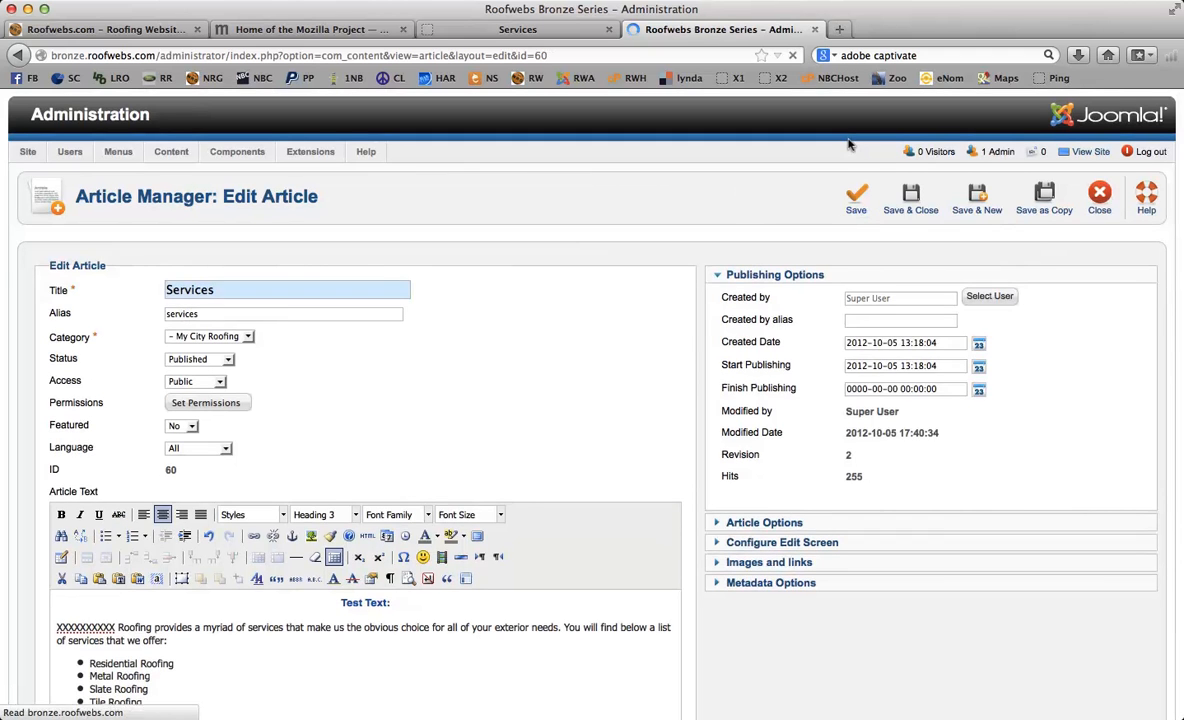
pyautogui.scroll(-3, 698, 280)
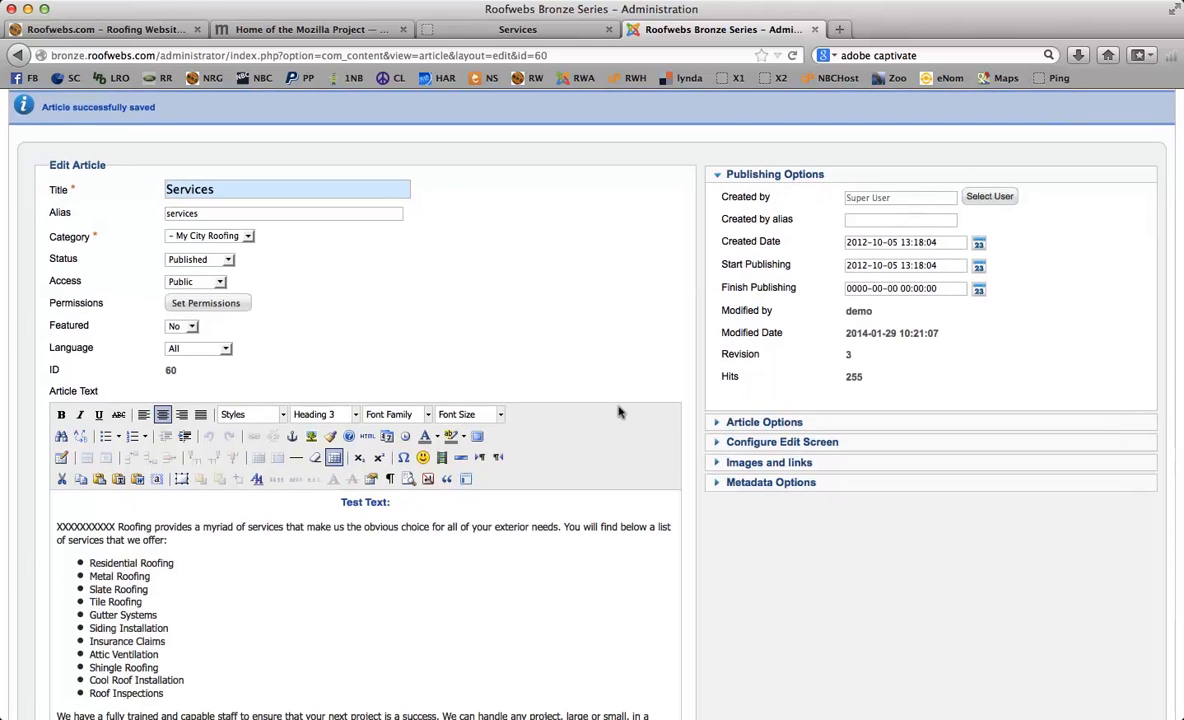
pyautogui.scroll(2, 620, 335)
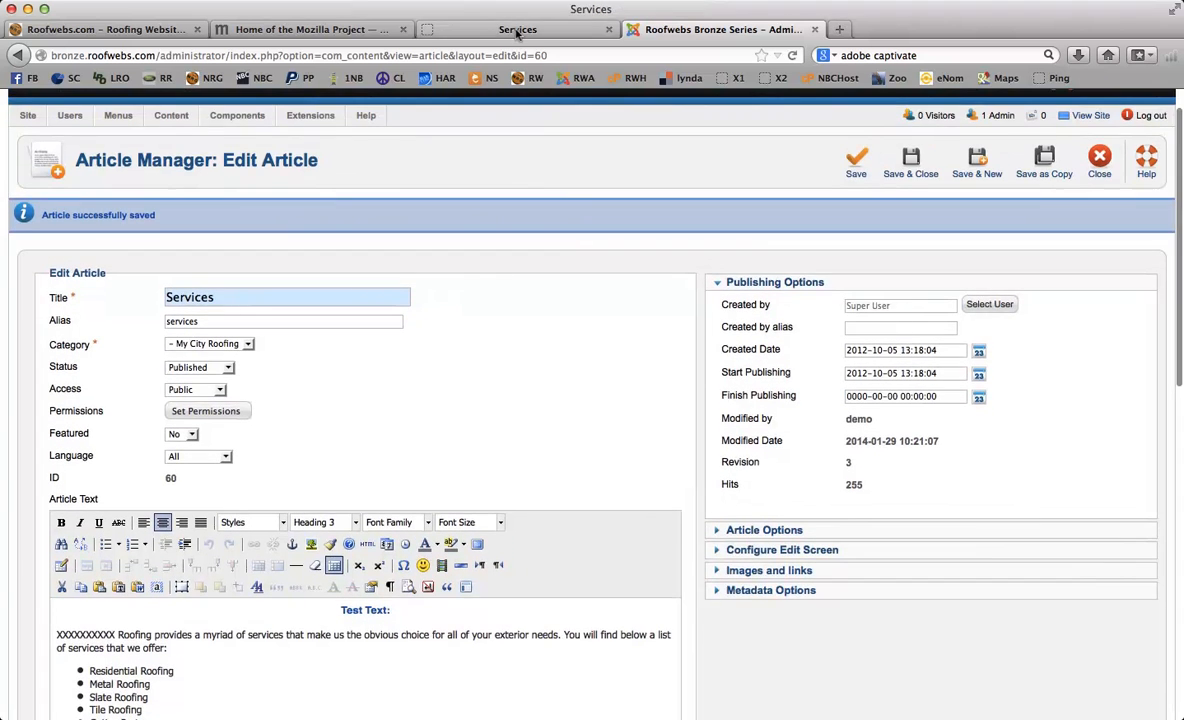
# Step: Reload the live Services page to check the "Test Text:" heading, and return to the article editor
pyautogui.click(517, 33)
pyautogui.click(792, 55)
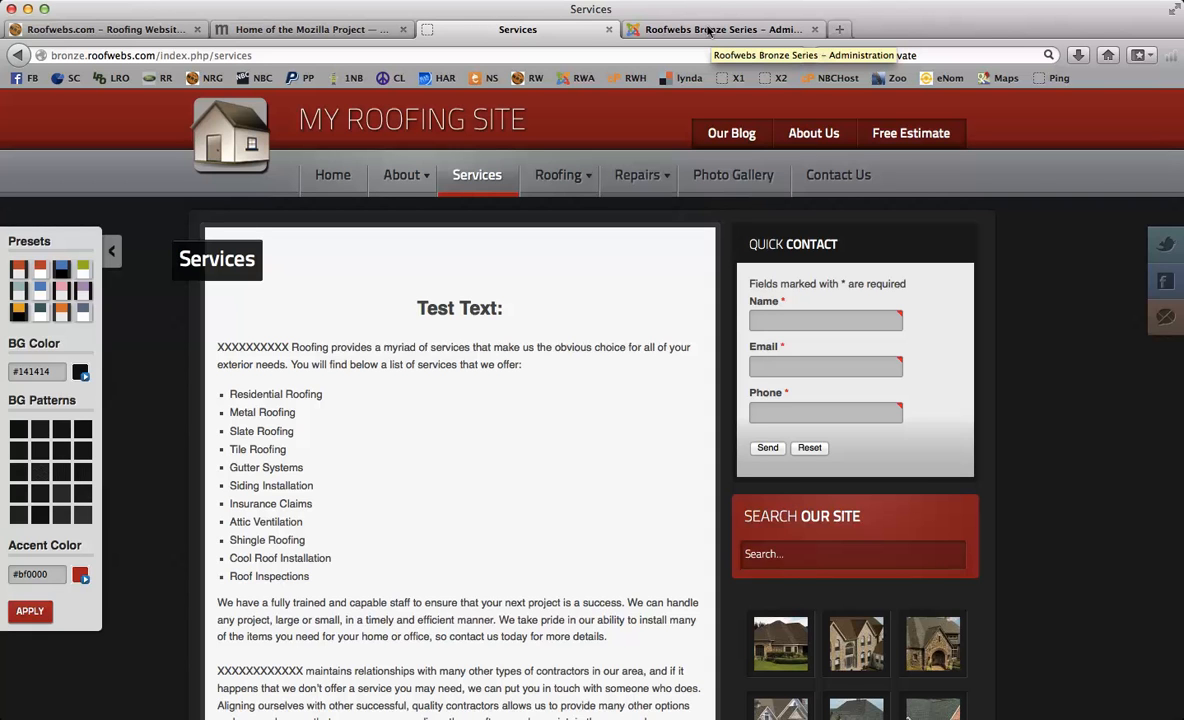
pyautogui.click(707, 30)
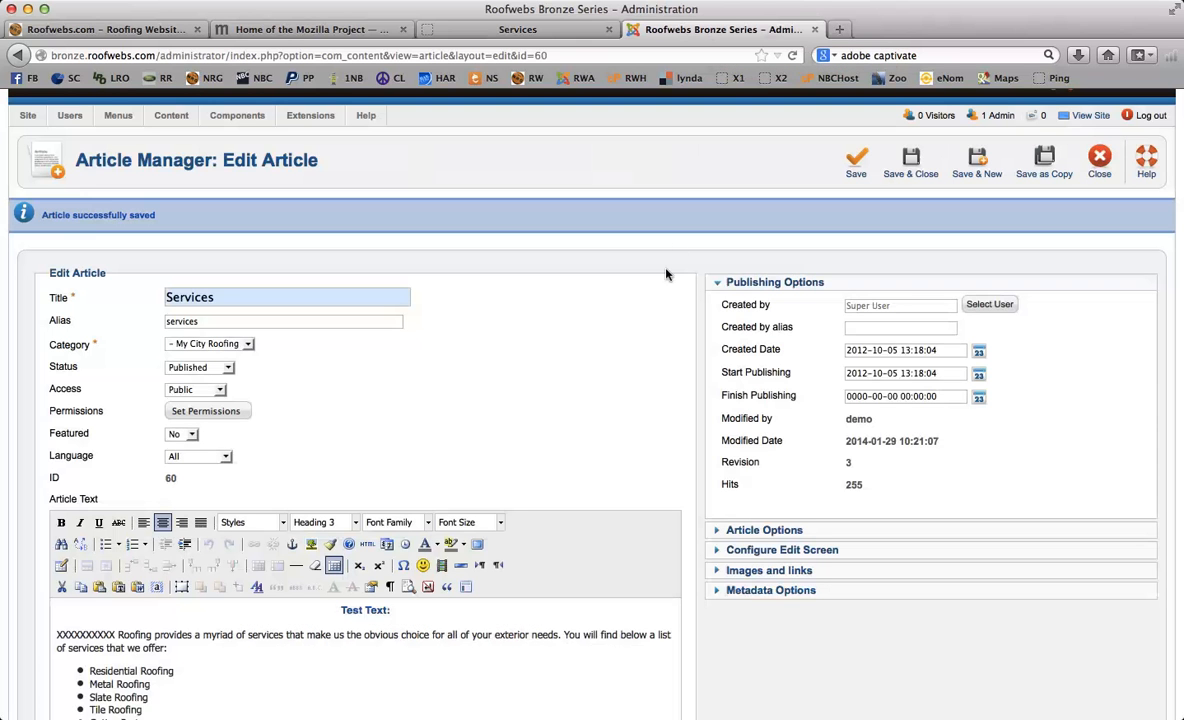
# Step: Change the "Test Text:" line's format back to Paragraph
pyautogui.tripleClick(365, 608)
pyautogui.click(352, 522)
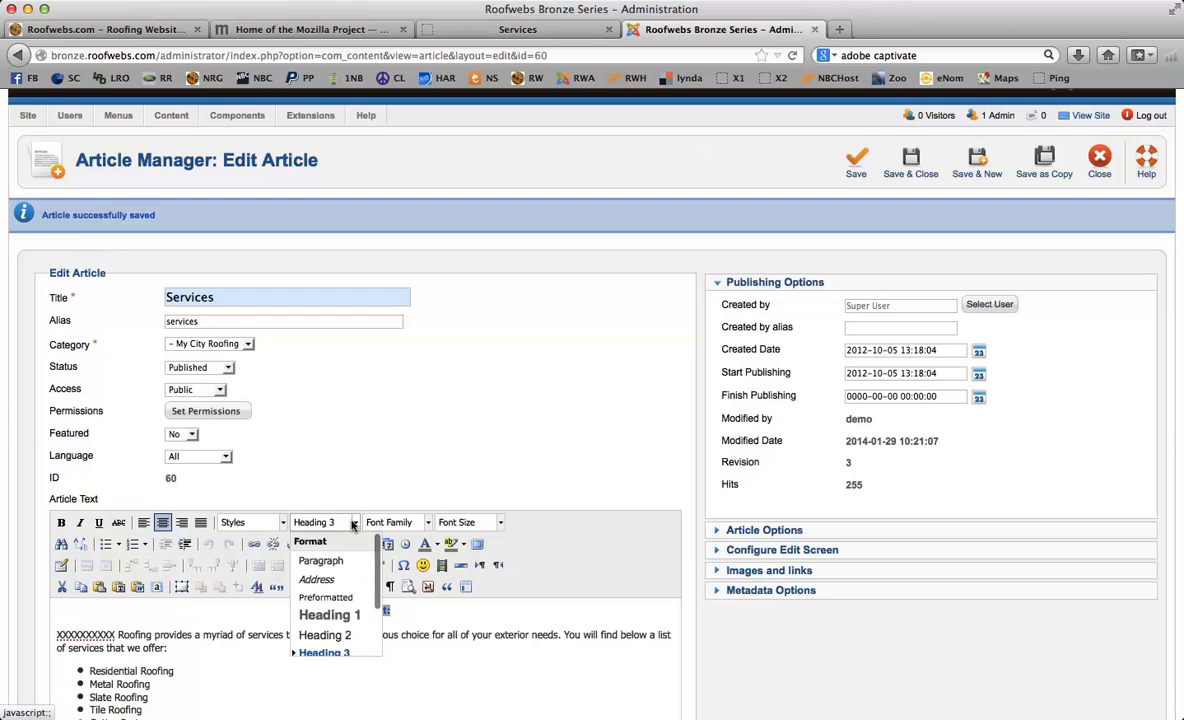
pyautogui.scroll(-3, 352, 526)
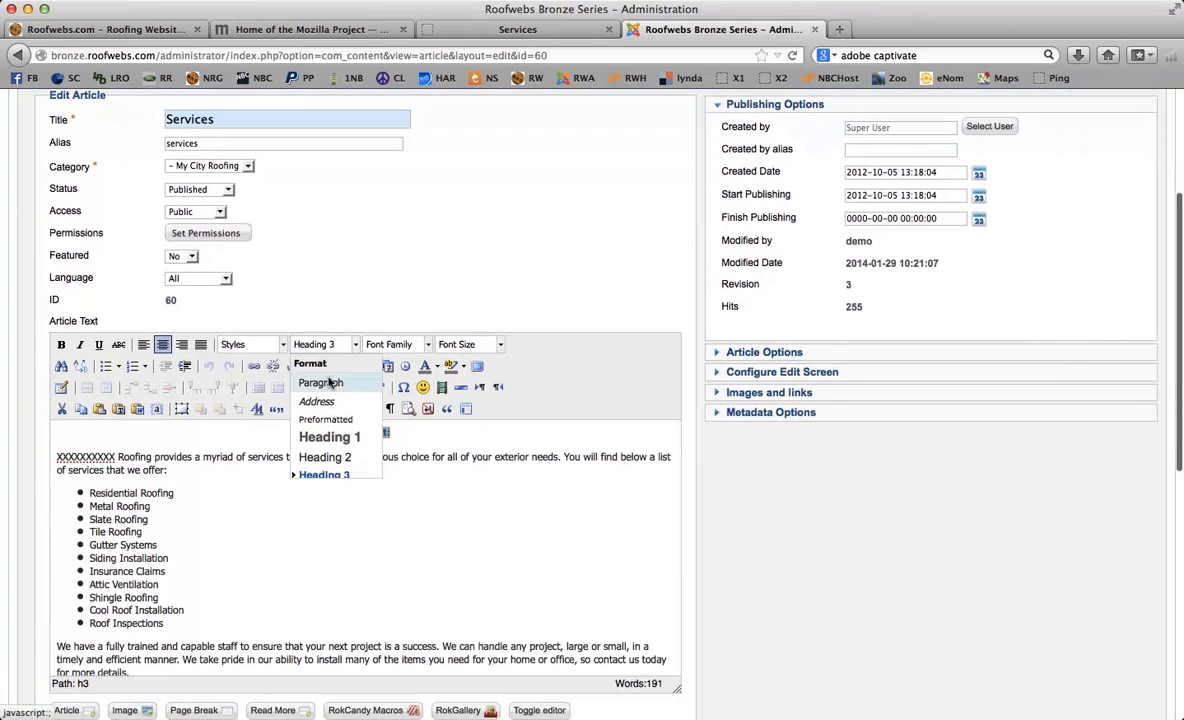
pyautogui.click(322, 381)
pyautogui.click(393, 430)
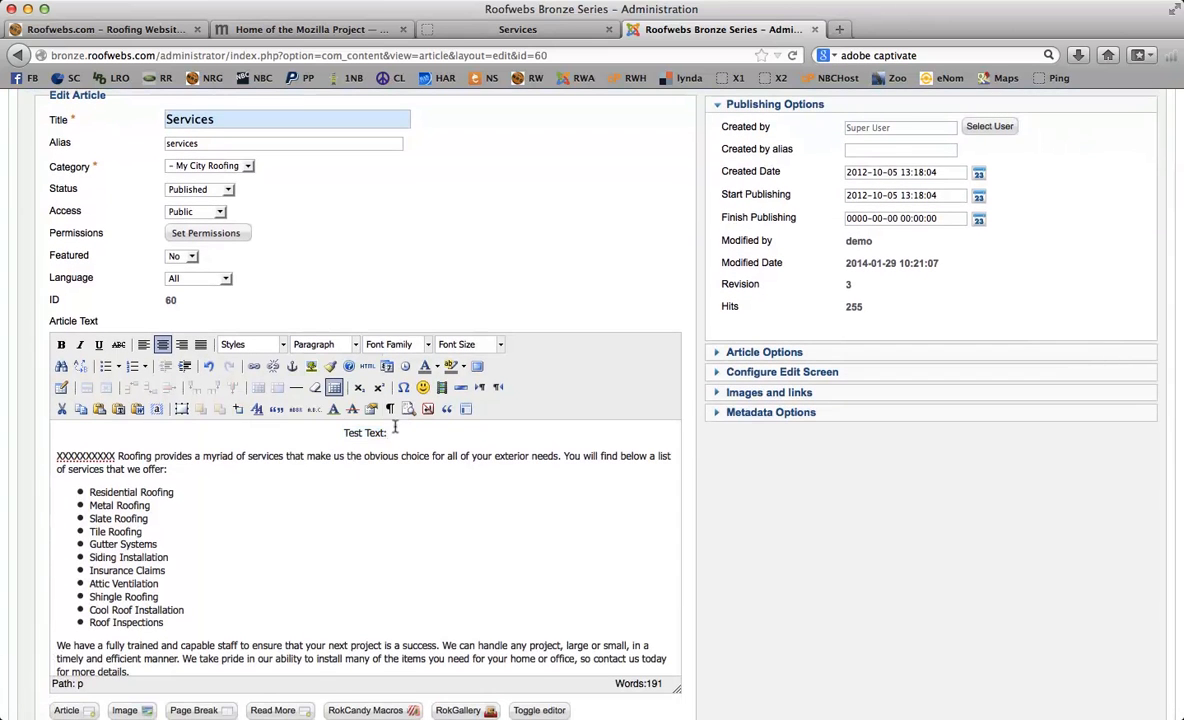
pyautogui.moveTo(399, 427); pyautogui.dragTo(294, 395)
pyautogui.click(254, 367)
pyautogui.click(472, 305)
pyautogui.write('http')
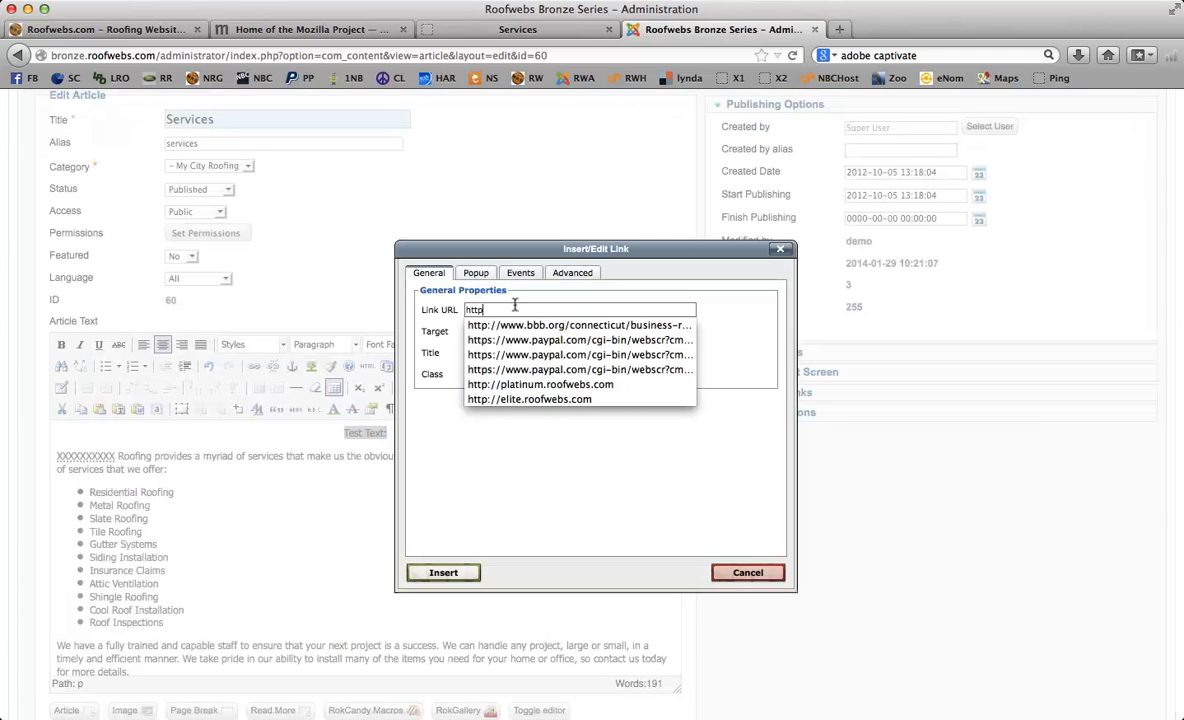
pyautogui.write('://www')
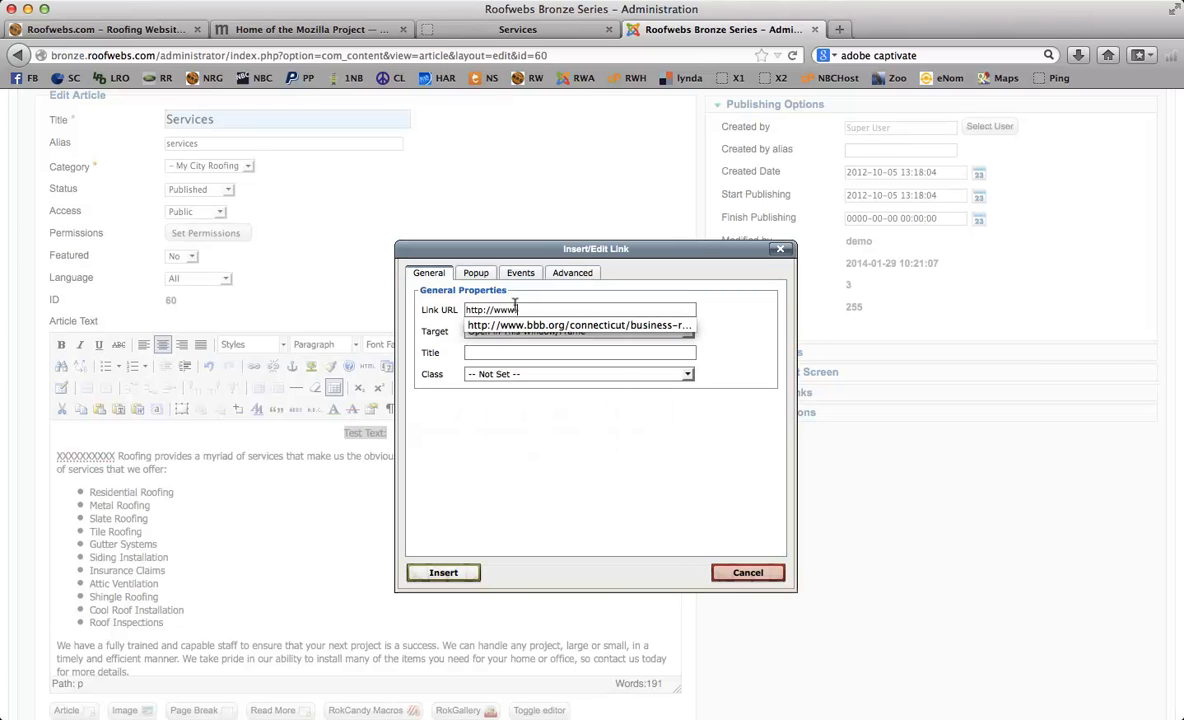
pyautogui.write('.roofwebs.com')
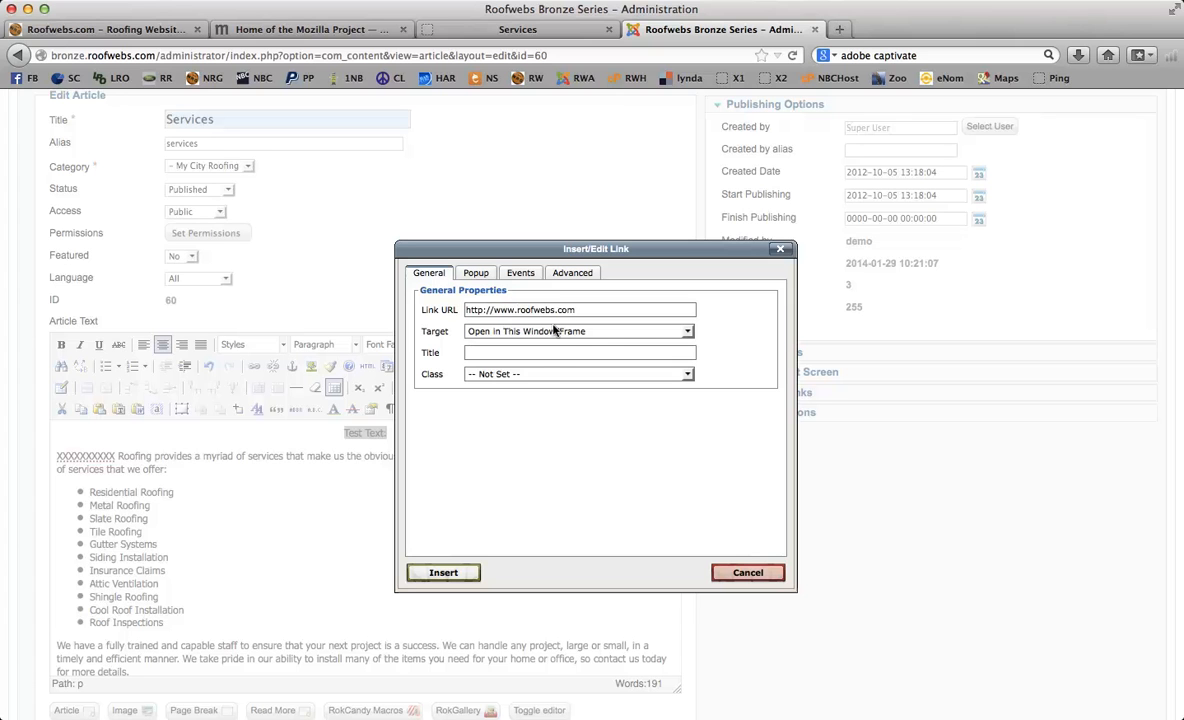
pyautogui.click(685, 331)
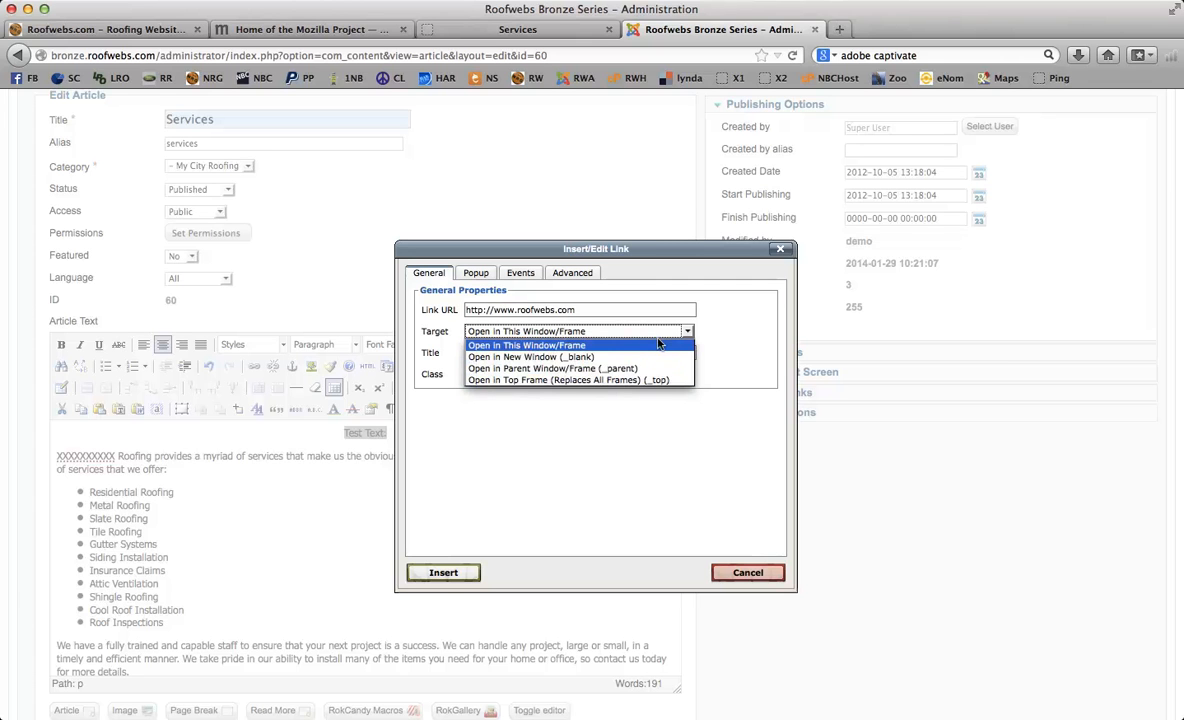
pyautogui.click(608, 356)
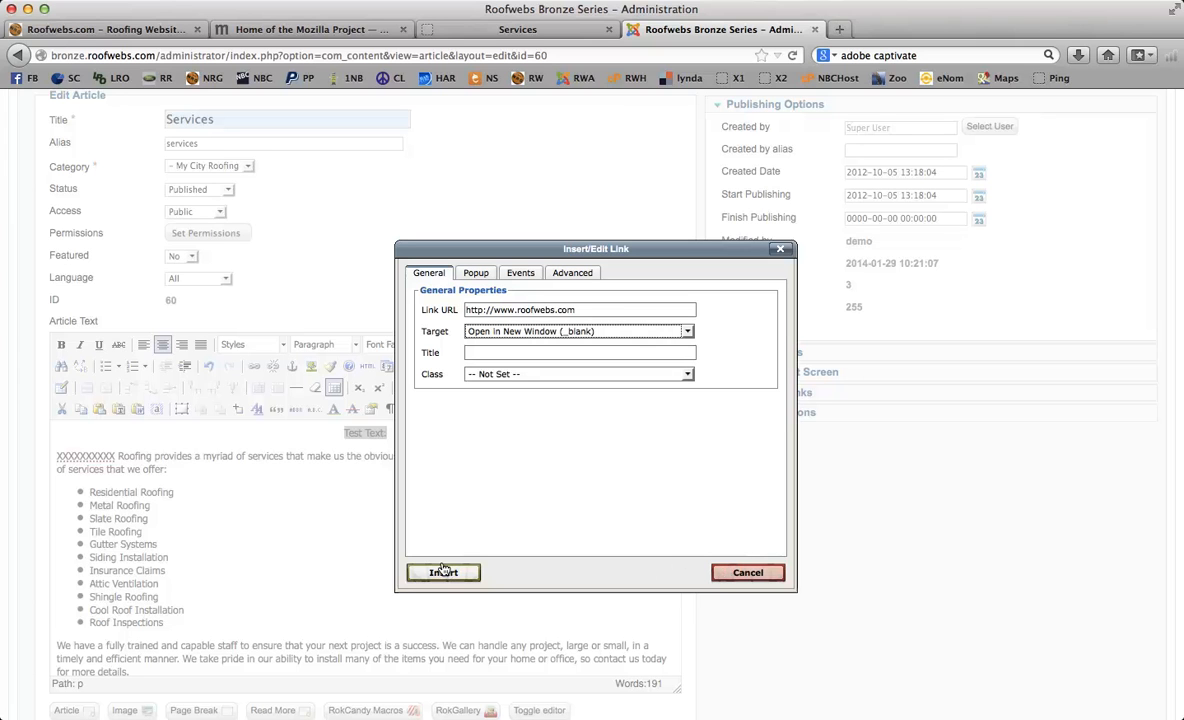
pyautogui.click(748, 572)
# Step: Delete the "Test Text:" line and its empty paragraph from the start of the article text
pyautogui.click(395, 432)
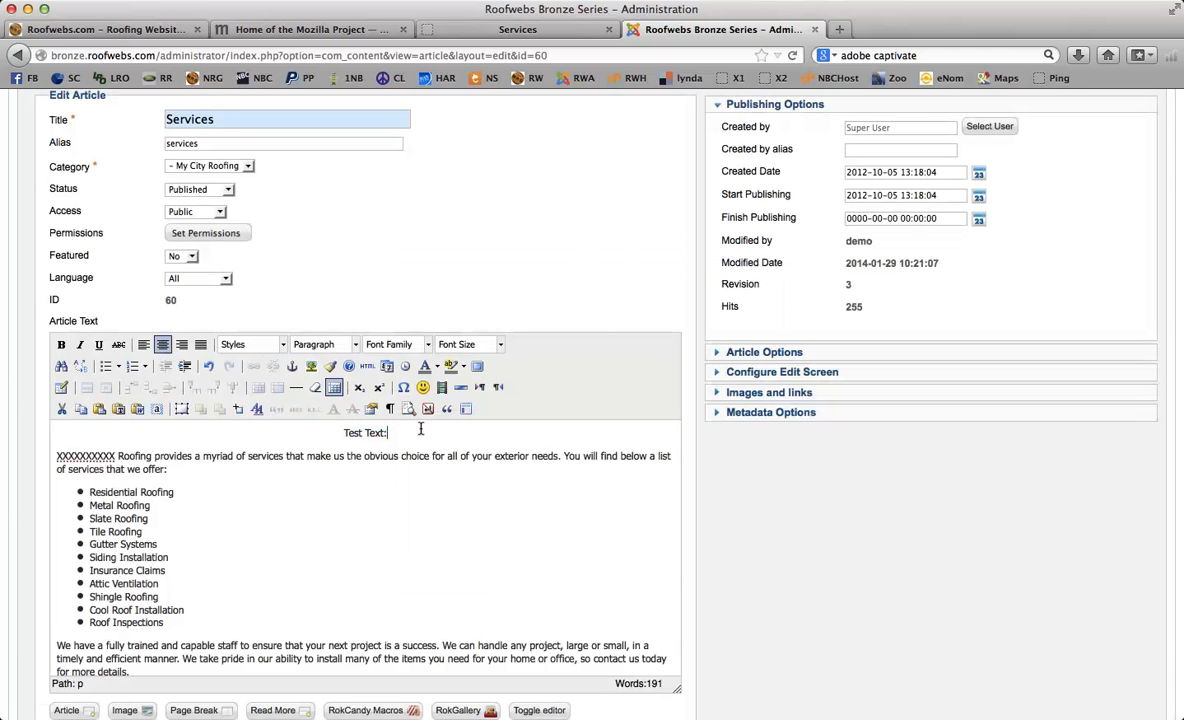
pyautogui.press('super+shift+Left')
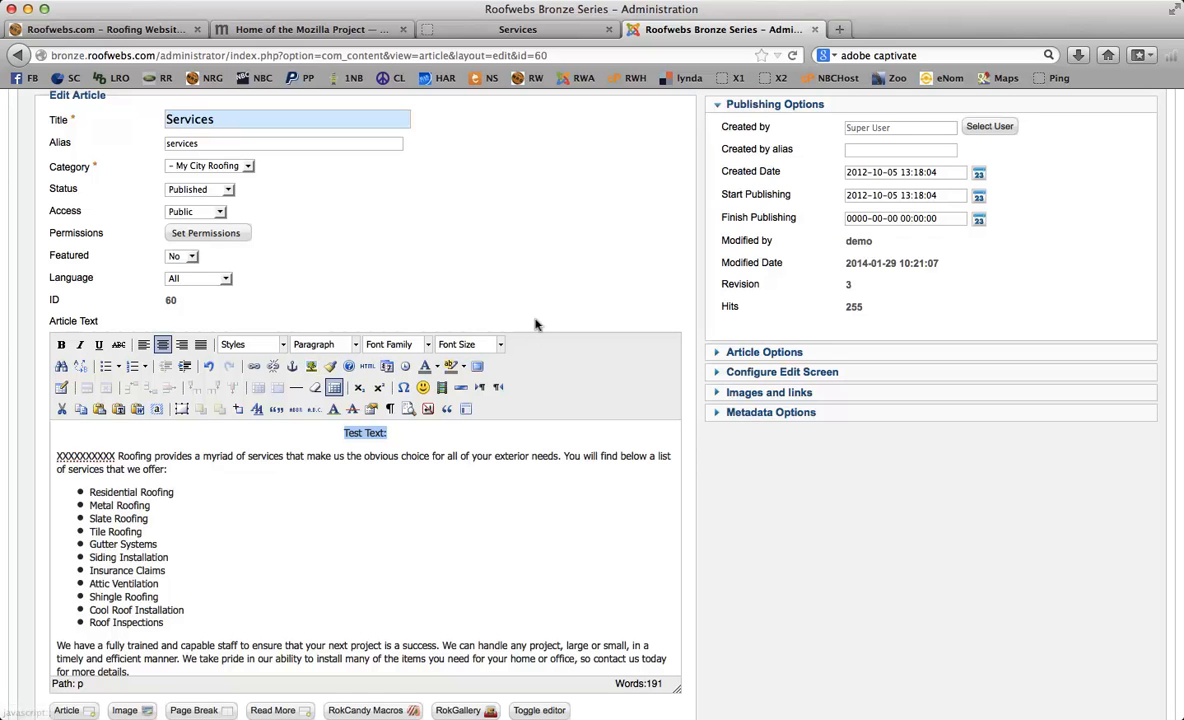
pyautogui.scroll(-4, 547, 320)
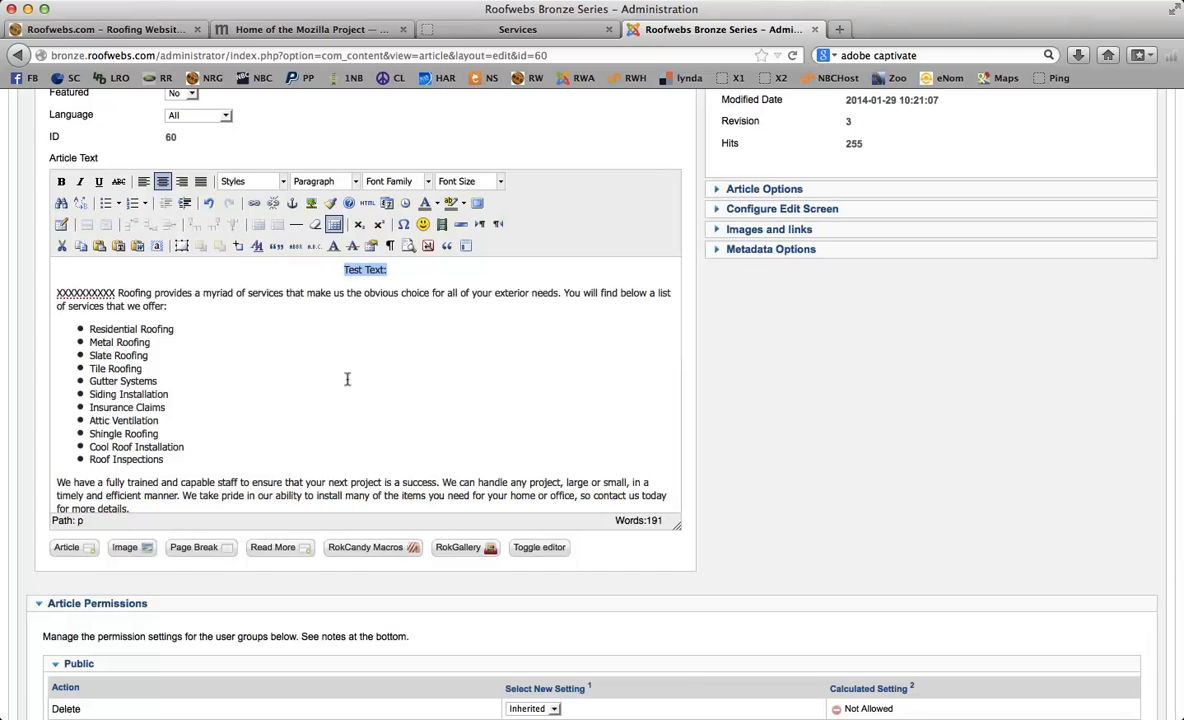
pyautogui.click(217, 388)
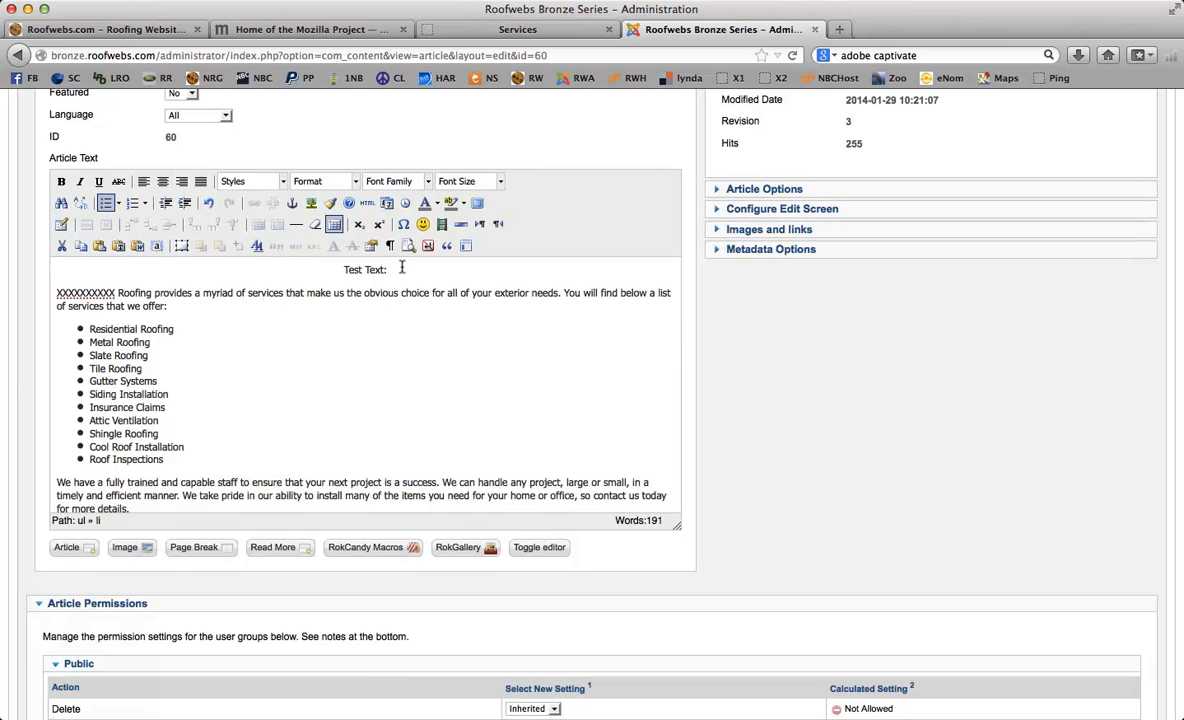
pyautogui.moveTo(388, 270); pyautogui.dragTo(285, 260)
pyautogui.press('Delete')
pyautogui.press('Delete')
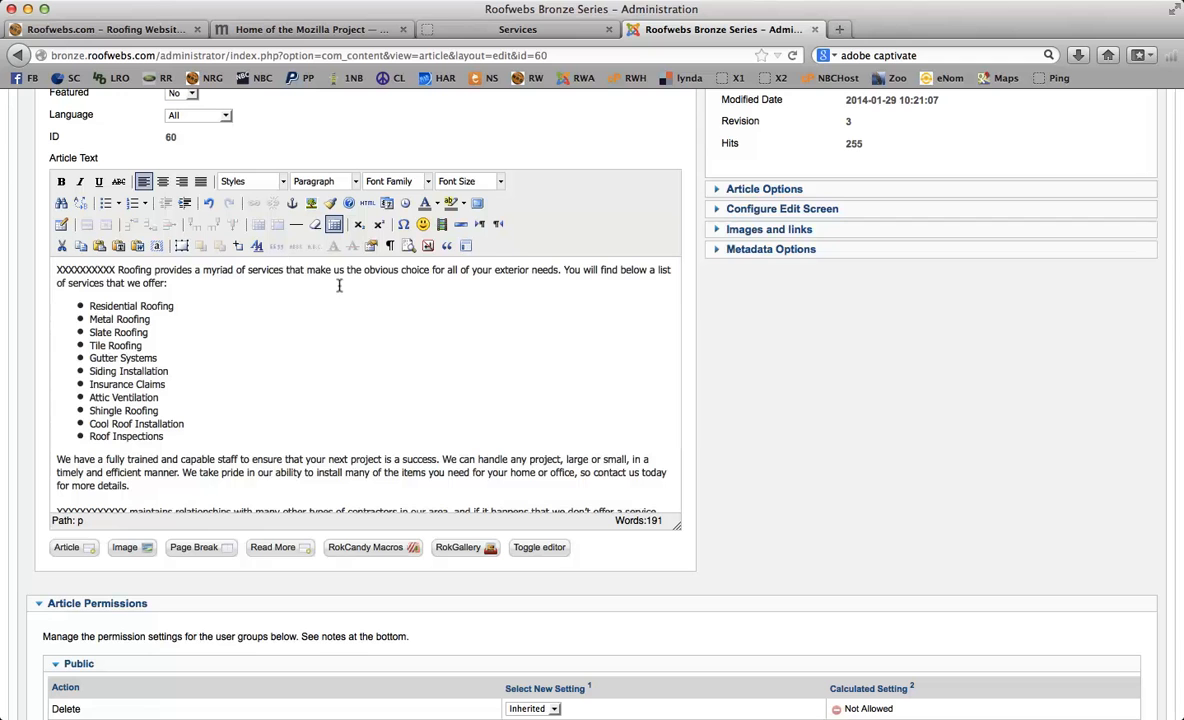
# Step: Check the remaining text down to the last paragraph and save the Services article, keeping it open
pyautogui.scroll(-3, 380, 334)
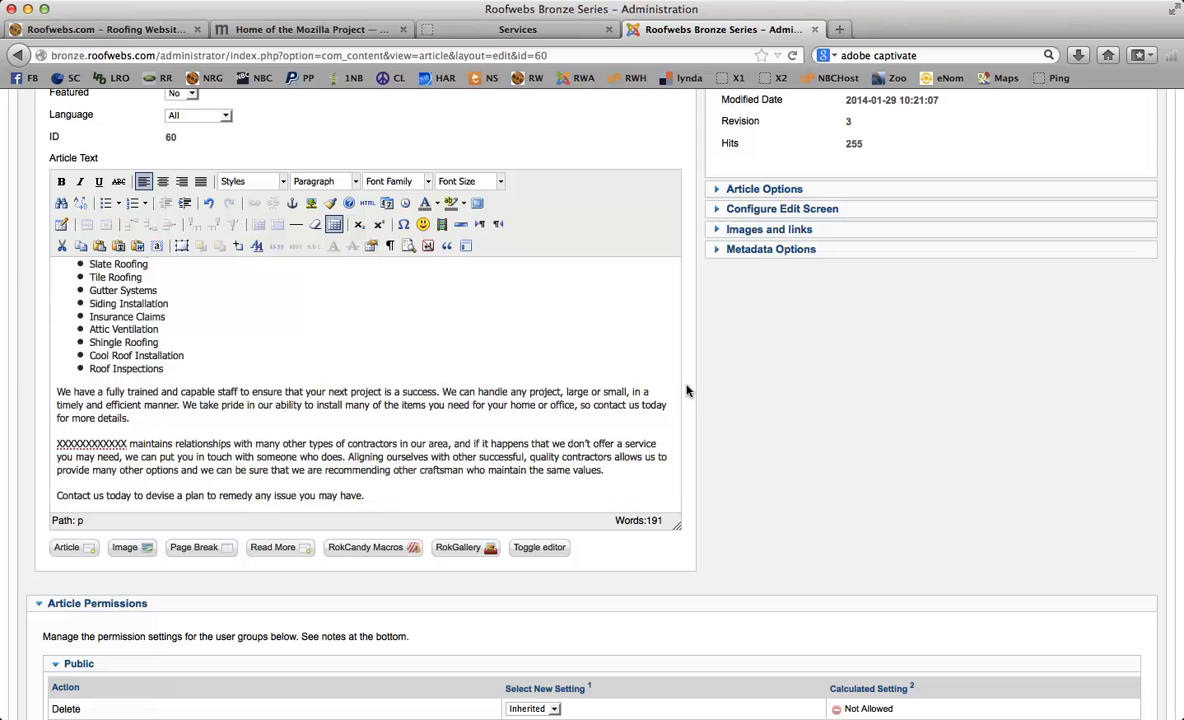
pyautogui.scroll(3, 686, 390)
pyautogui.scroll(-3, 686, 390)
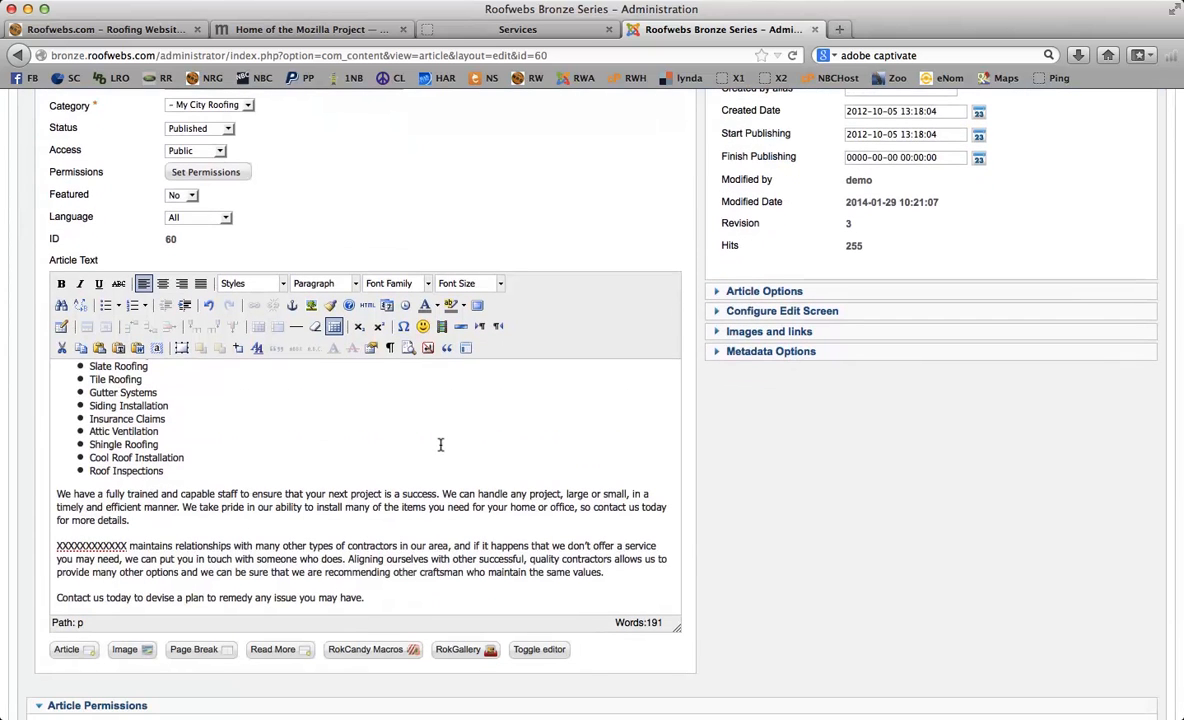
pyautogui.scroll(5, 636, 402)
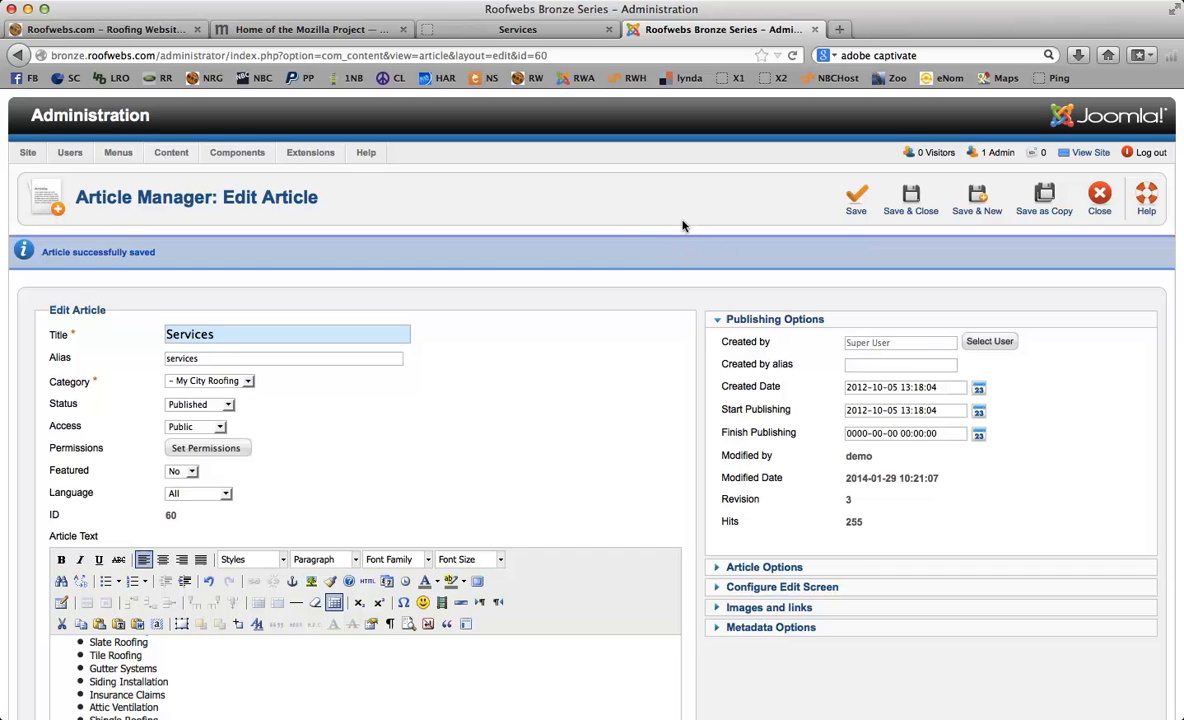
pyautogui.click(846, 213)
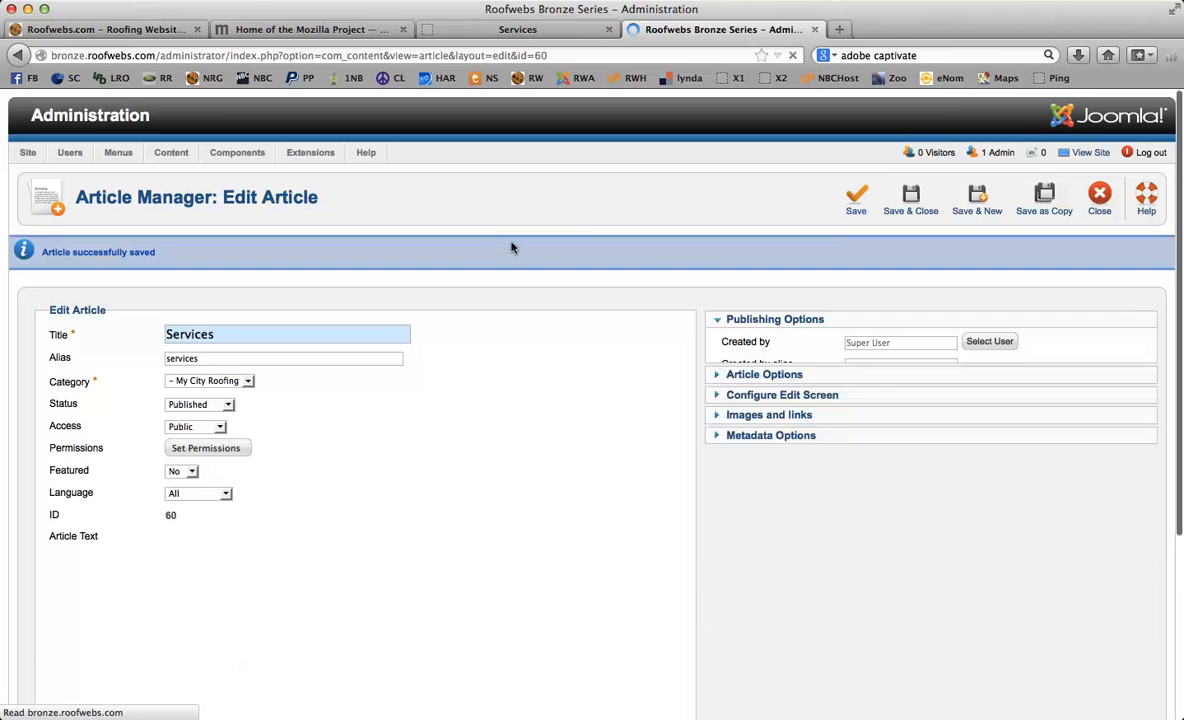
pyautogui.scroll(-3, 684, 258)
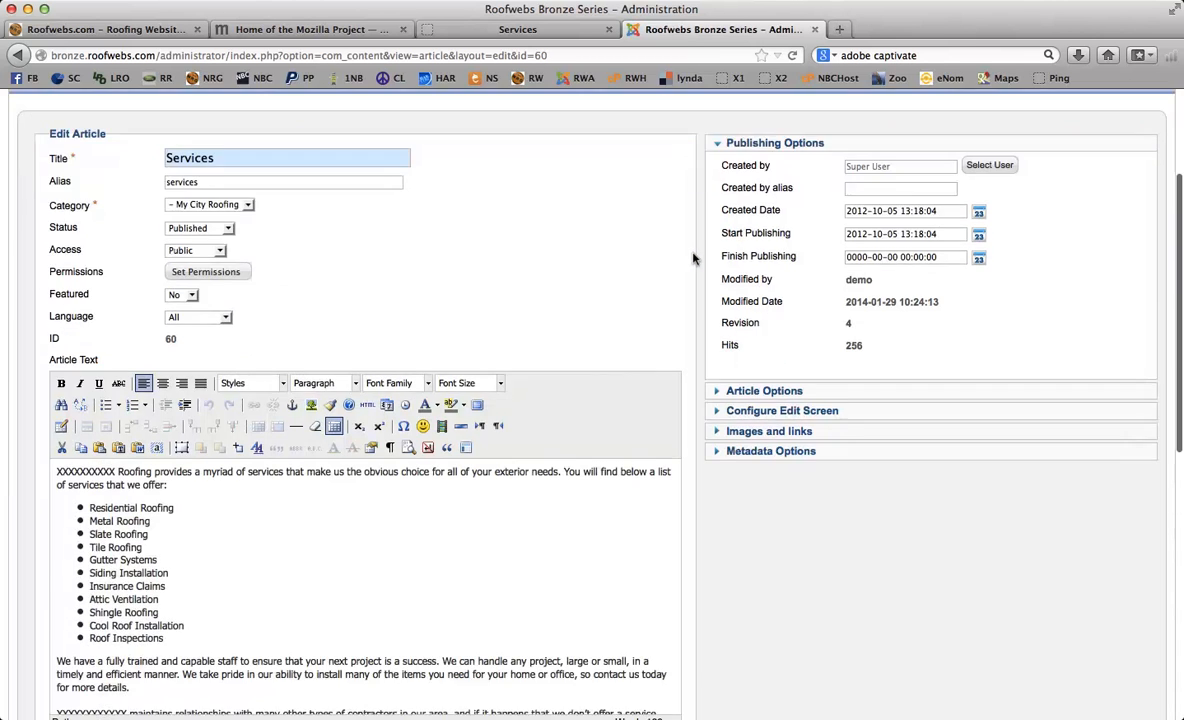
pyautogui.scroll(3, 693, 258)
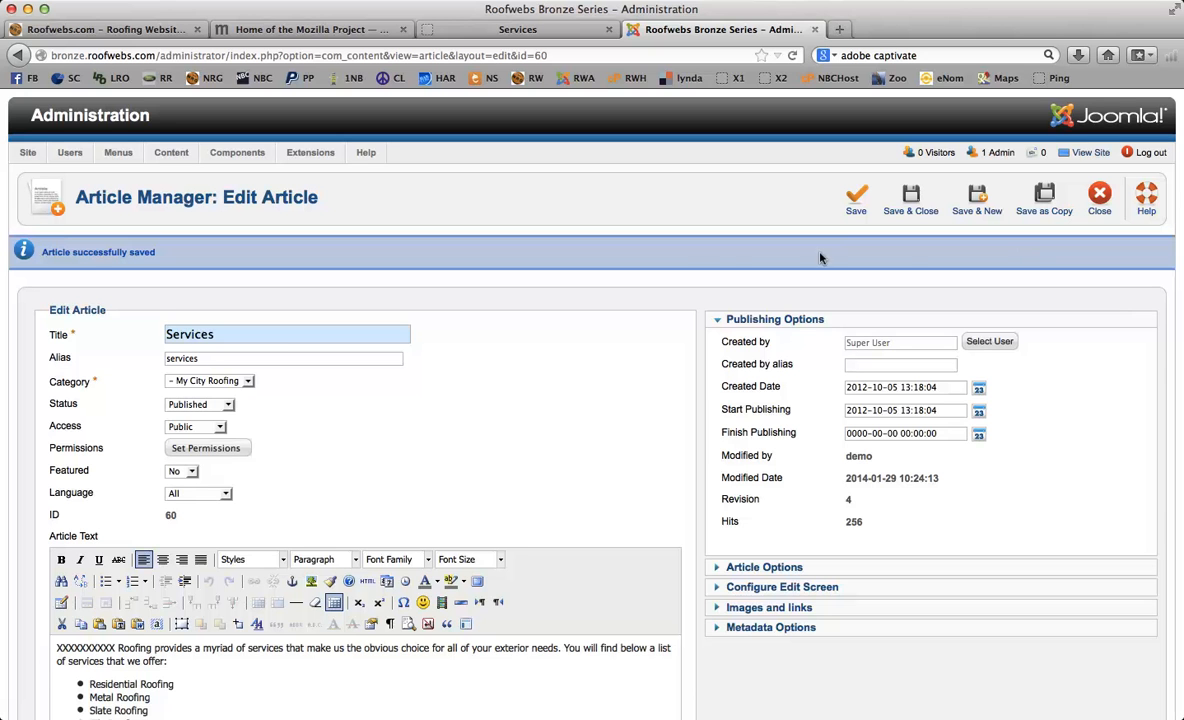
pyautogui.scroll(-5, 697, 262)
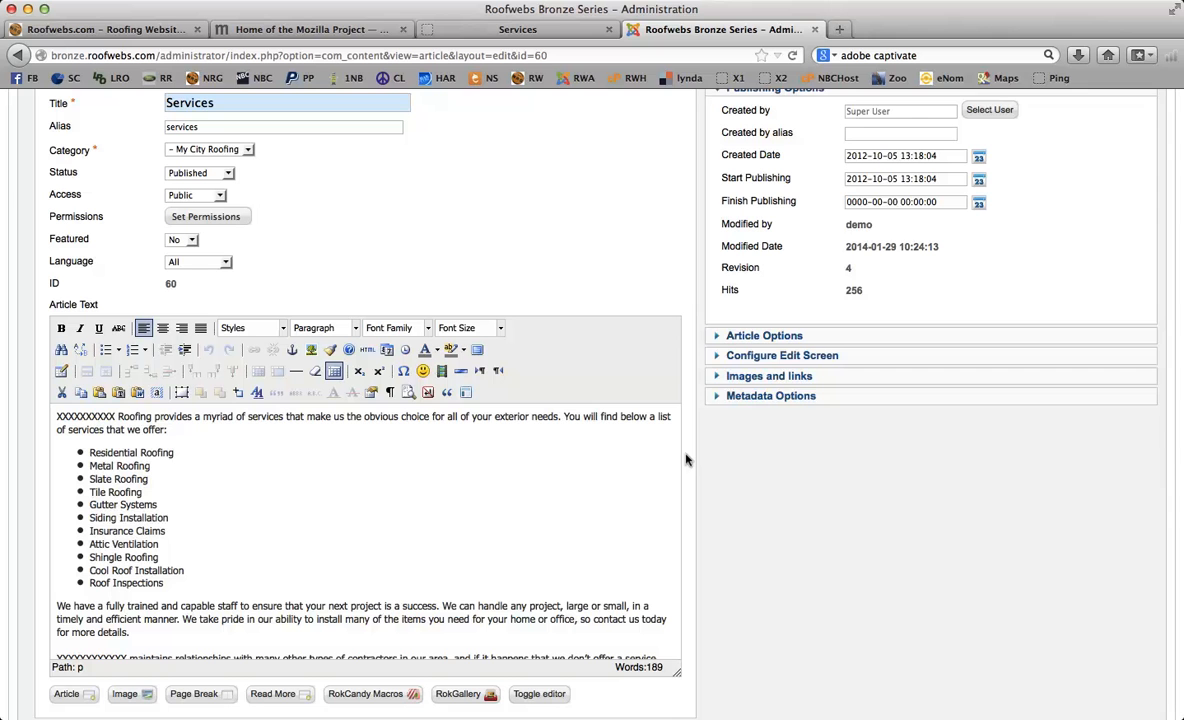
pyautogui.scroll(3, 686, 459)
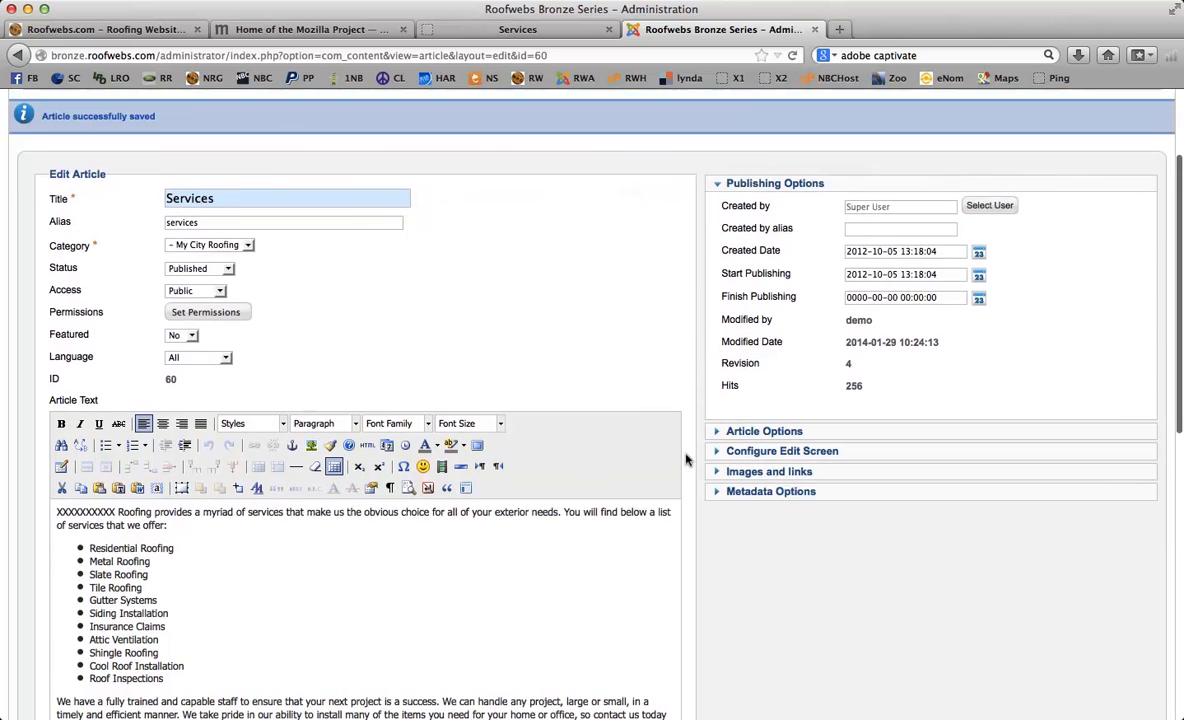
pyautogui.scroll(4, 686, 459)
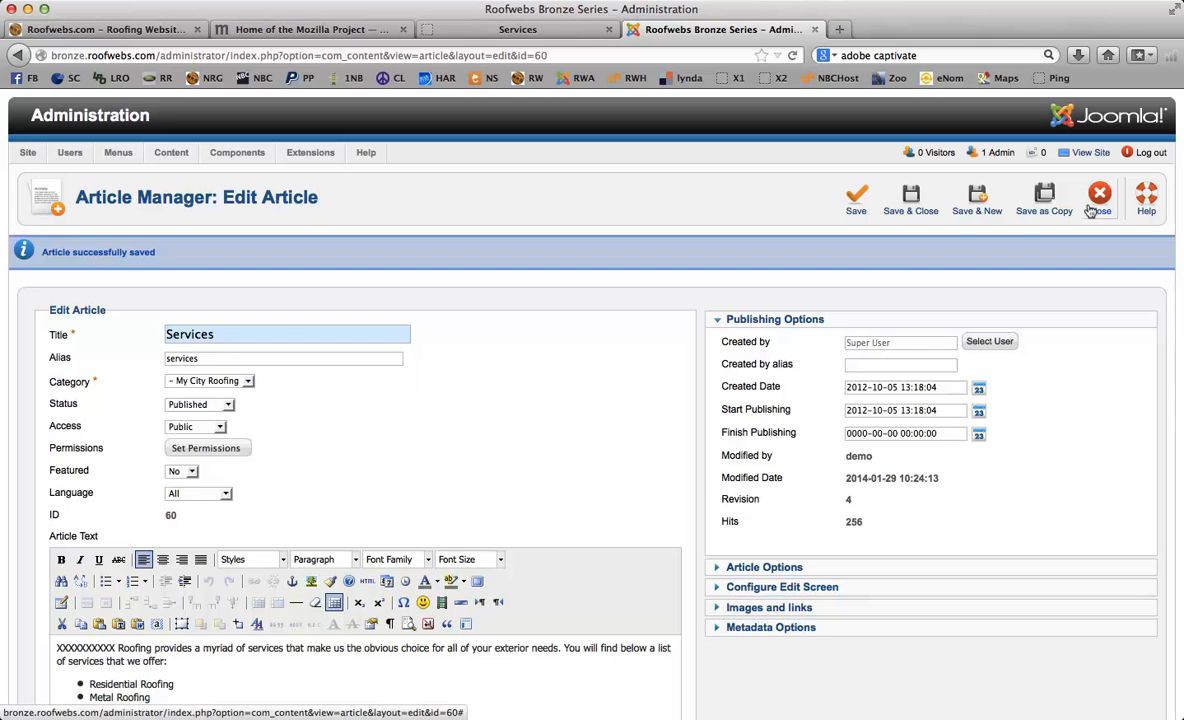
pyautogui.scroll(-5, 634, 360)
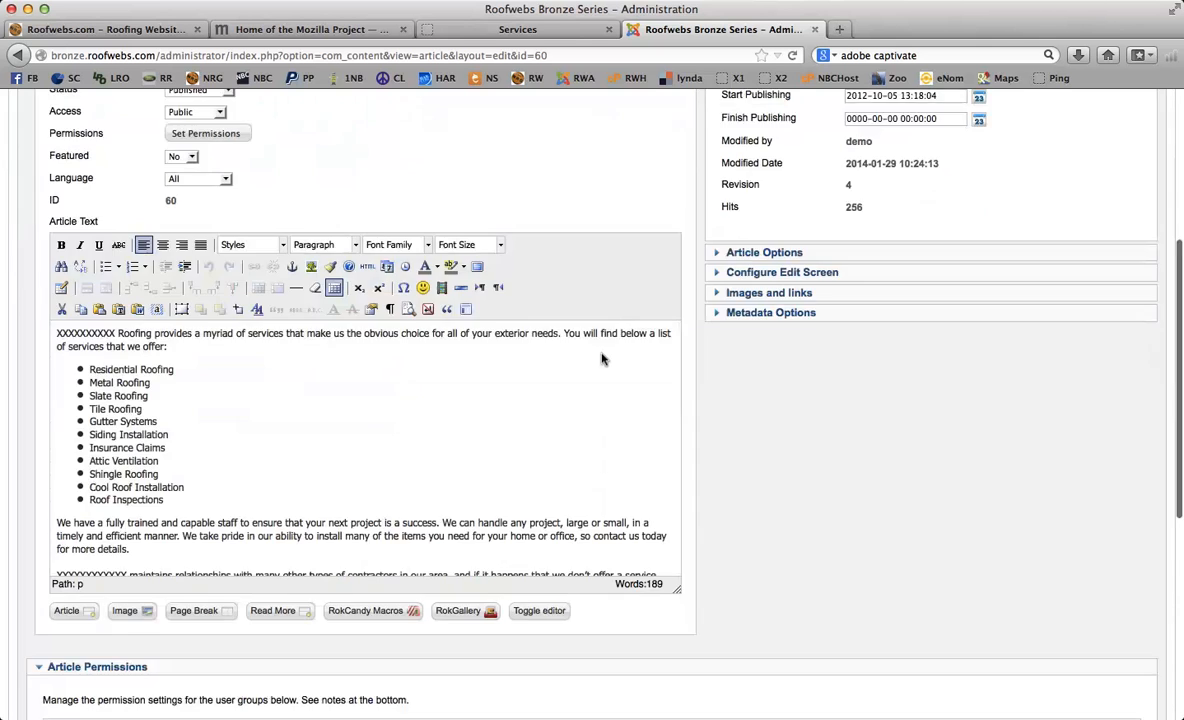
pyautogui.moveTo(56, 304); pyautogui.dragTo(563, 600)
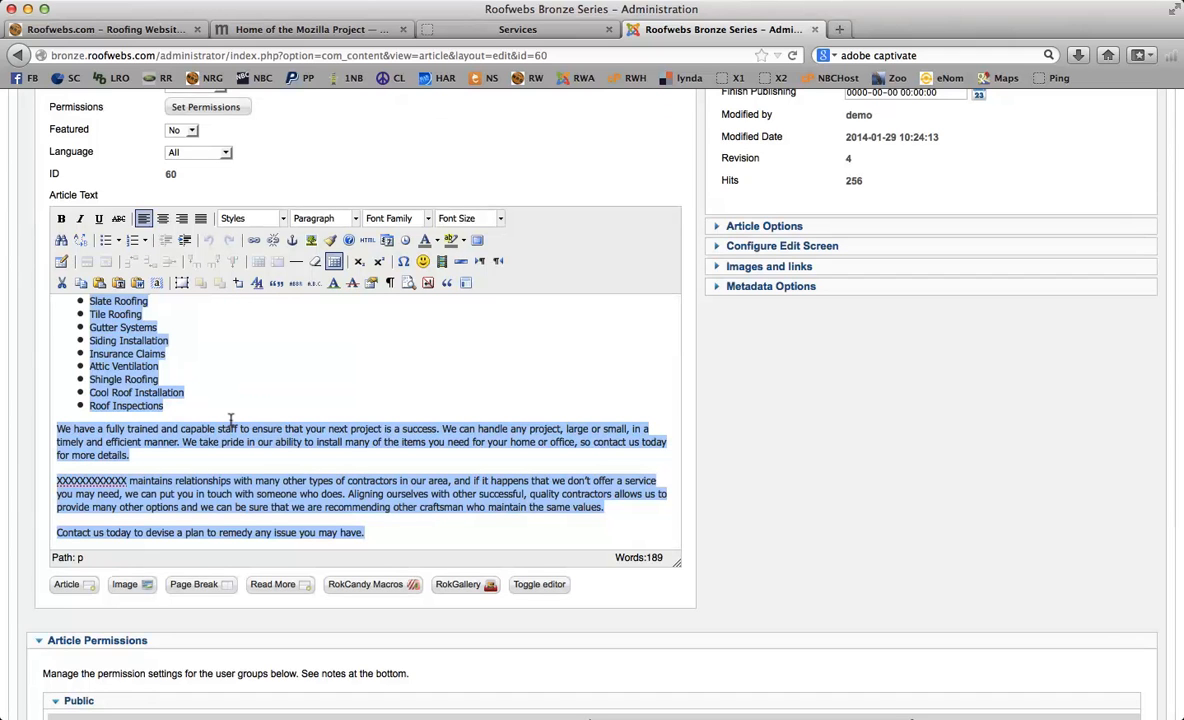
pyautogui.scroll(5, 695, 415)
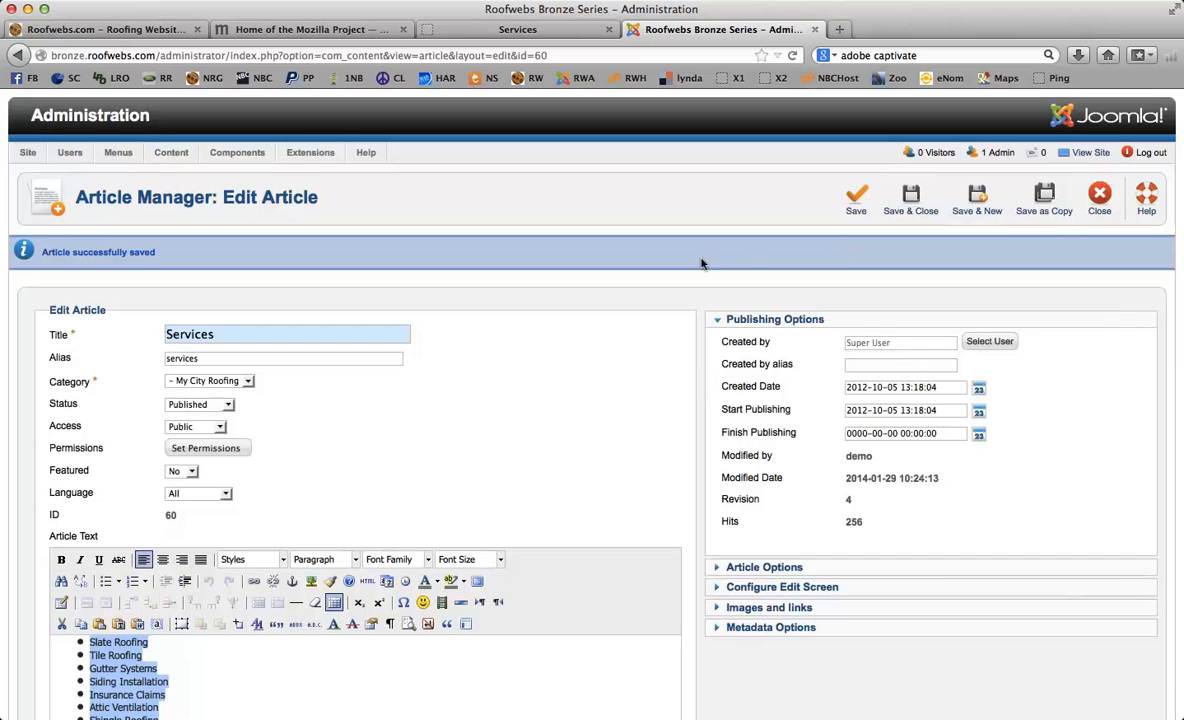
pyautogui.click(645, 241)
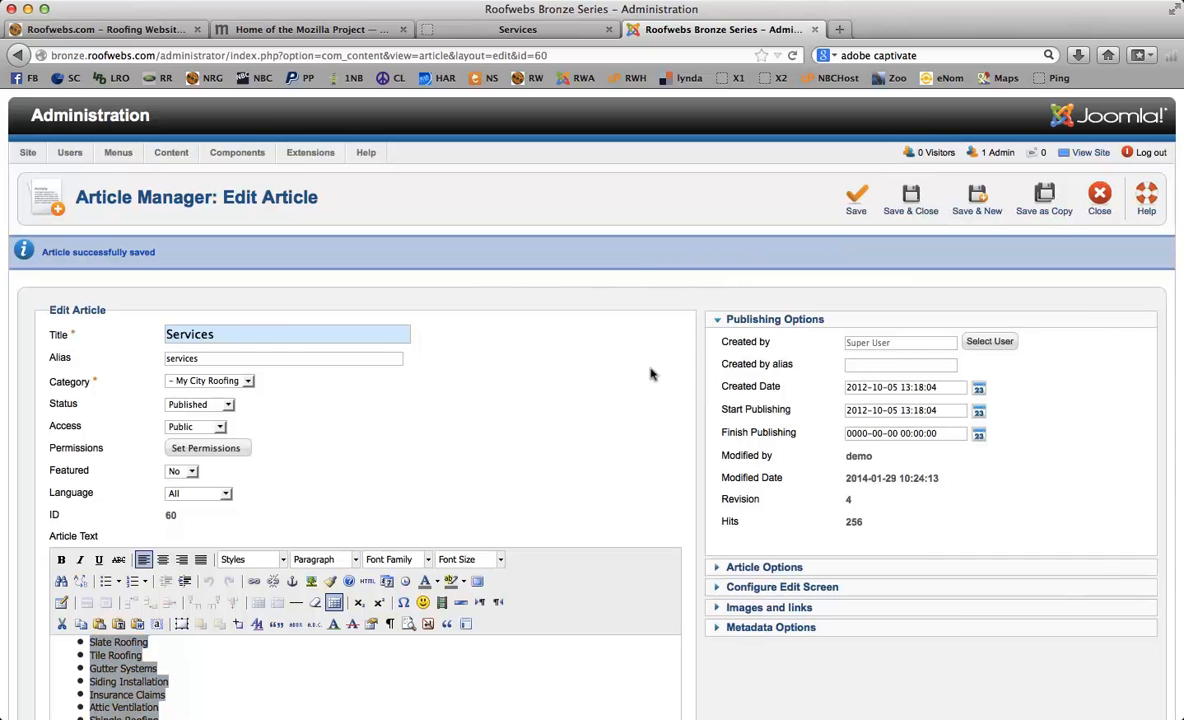
pyautogui.scroll(-5, 652, 370)
pyautogui.scroll(5, 693, 357)
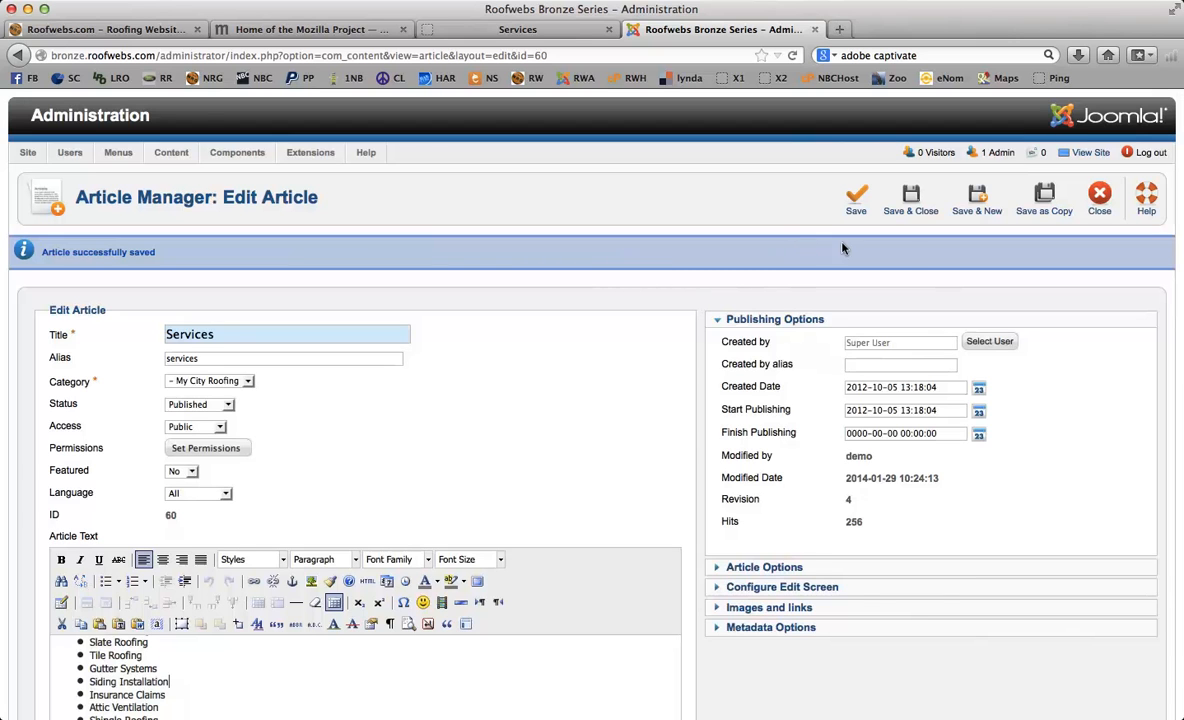
# Step: Close the Services article and reopen it for editing from the article list
pyautogui.click(980, 208)
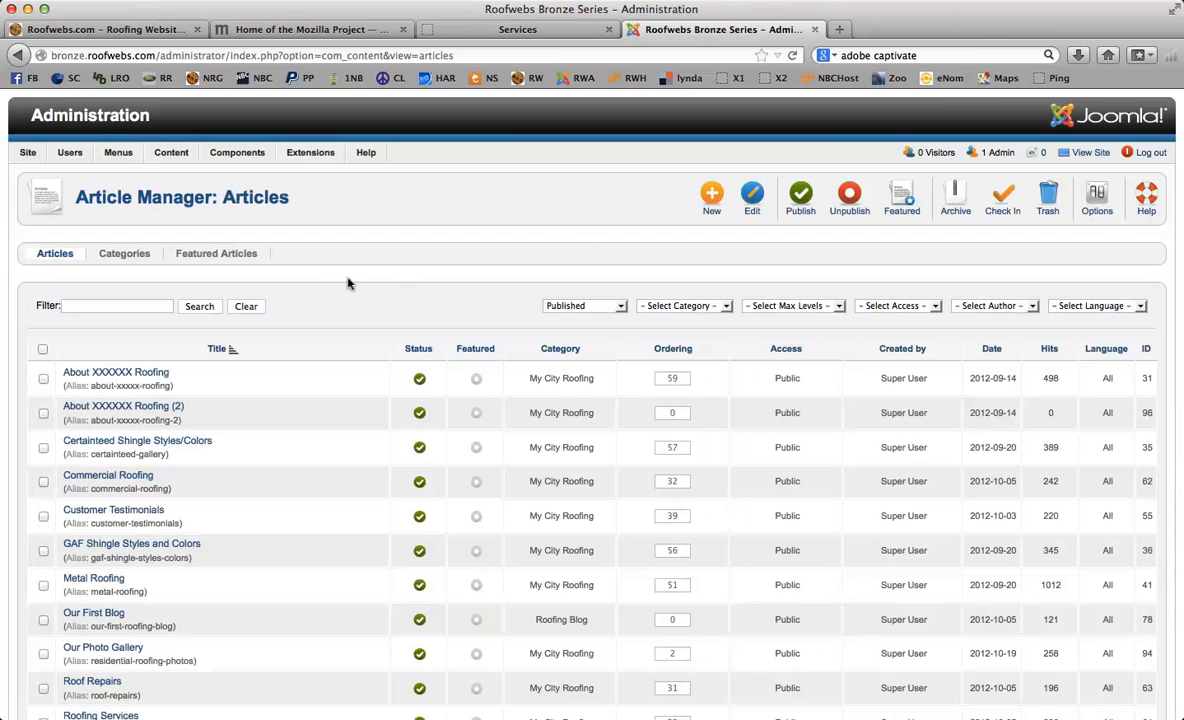
pyautogui.scroll(-5, 299, 309)
pyautogui.click(79, 370)
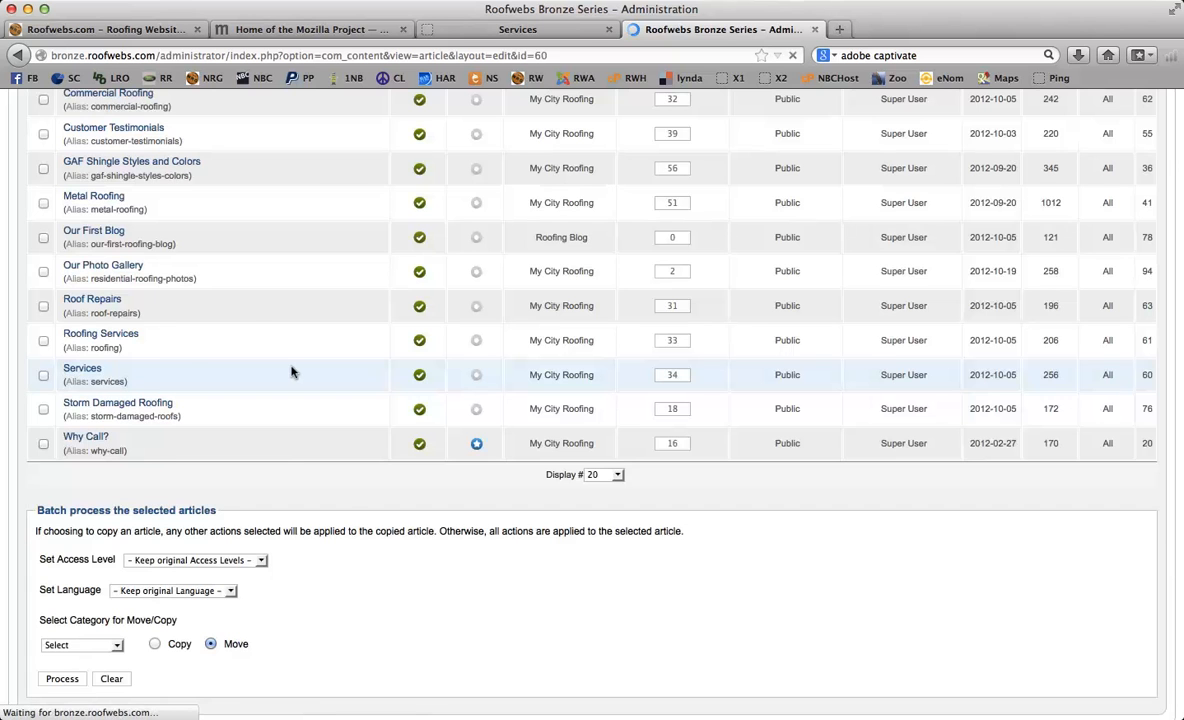
pyautogui.scroll(-5, 608, 388)
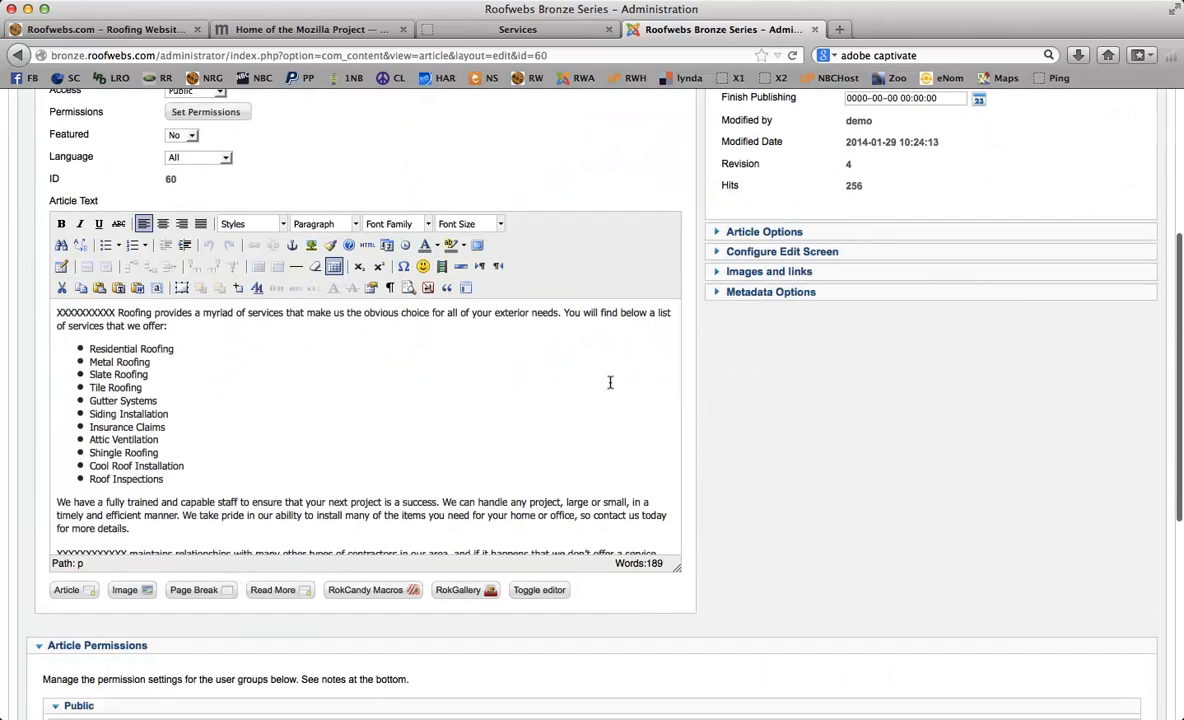
pyautogui.moveTo(304, 374); pyautogui.dragTo(560, 530)
pyautogui.click(614, 479)
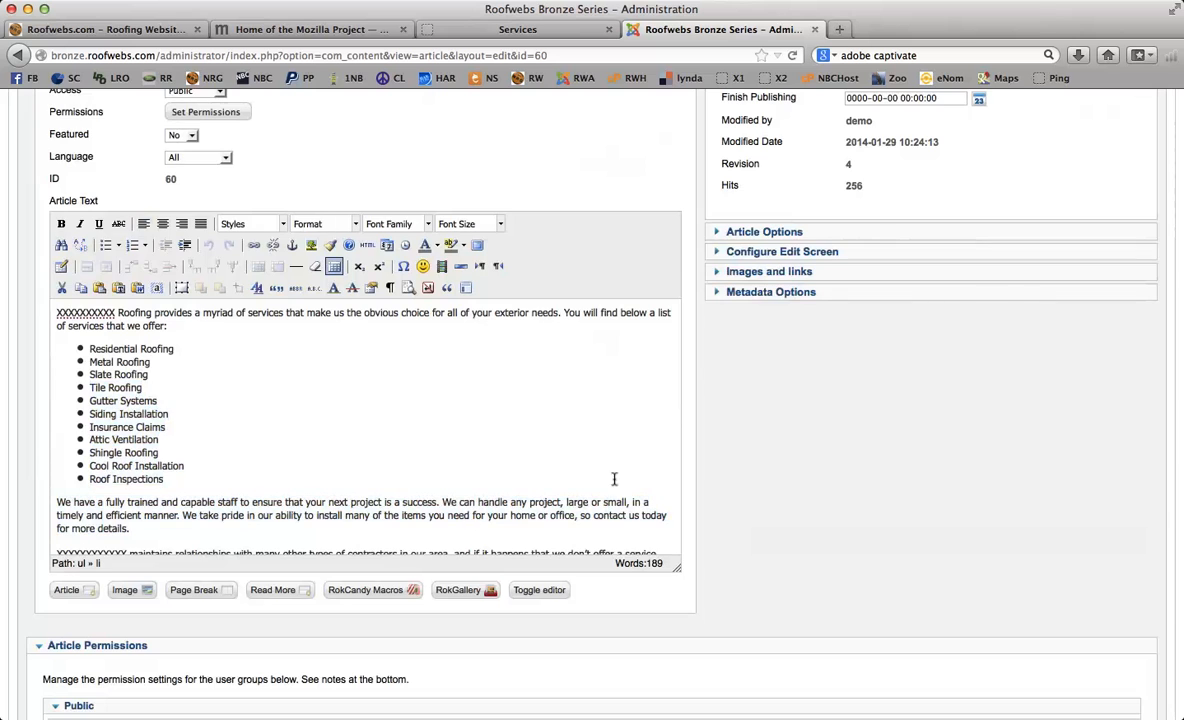
pyautogui.scroll(5, 614, 479)
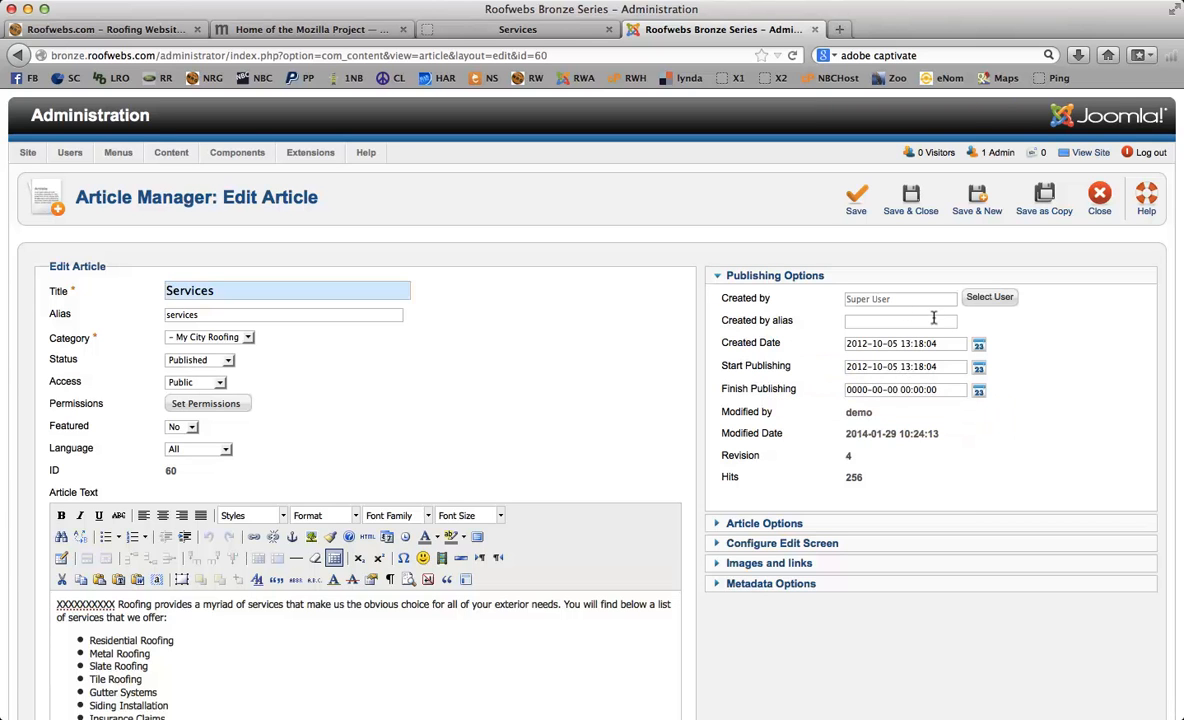
# Step: Review the Services article's Article Options, Configure Edit Screen, Images and links, and Metadata Options sections
pyautogui.scroll(-3, 655, 367)
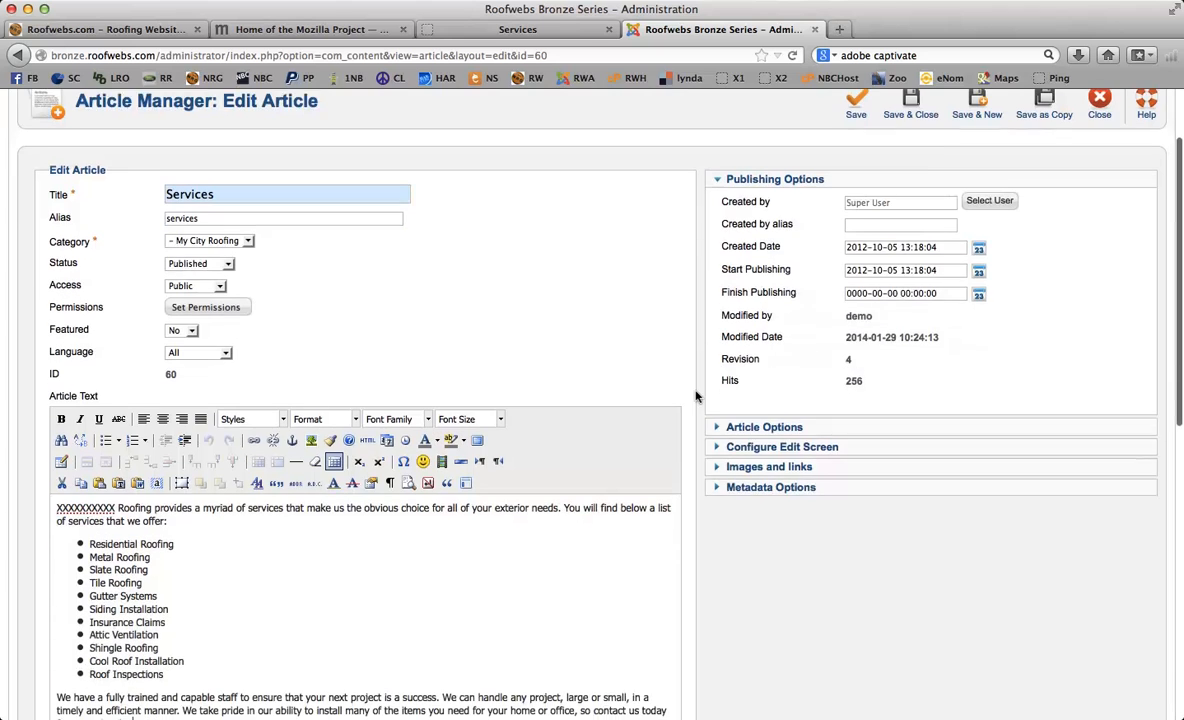
pyautogui.click(710, 415)
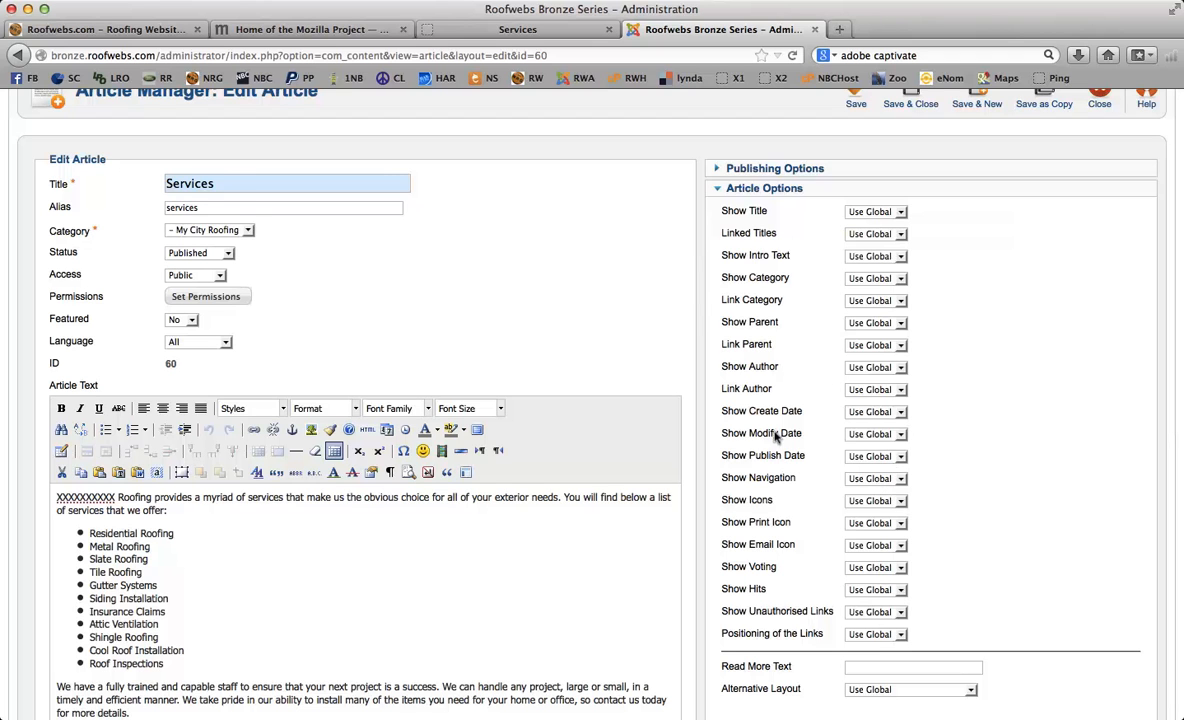
pyautogui.click(706, 189)
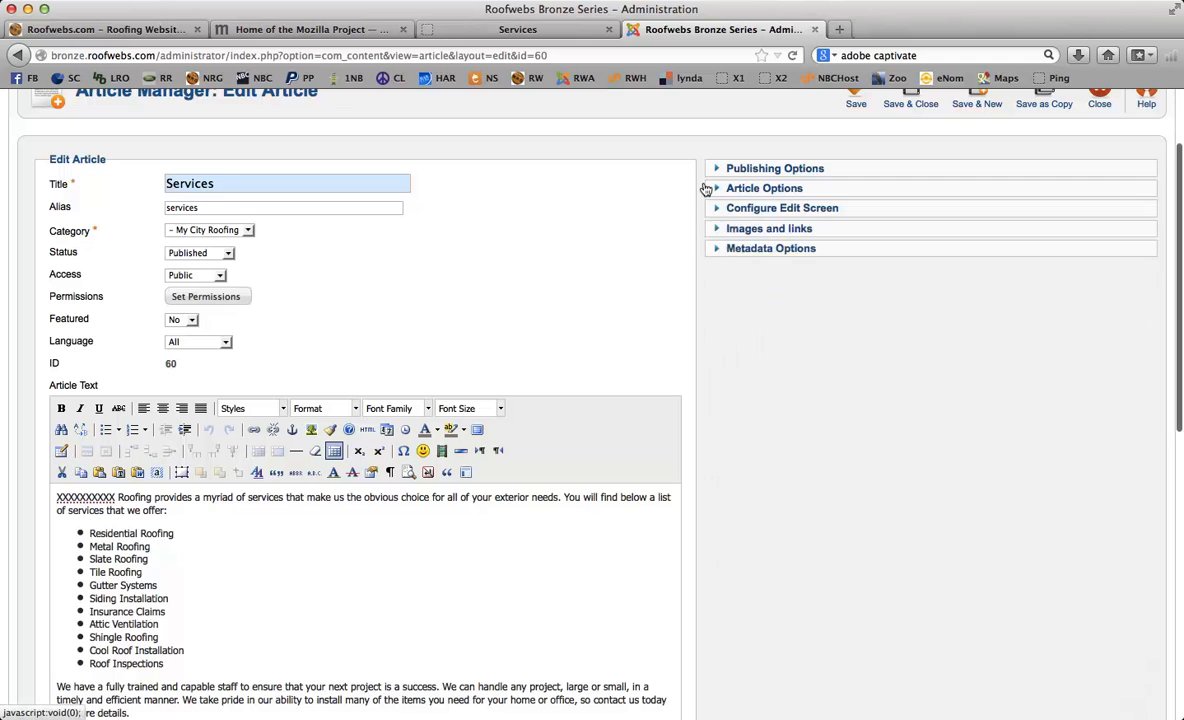
pyautogui.click(708, 207)
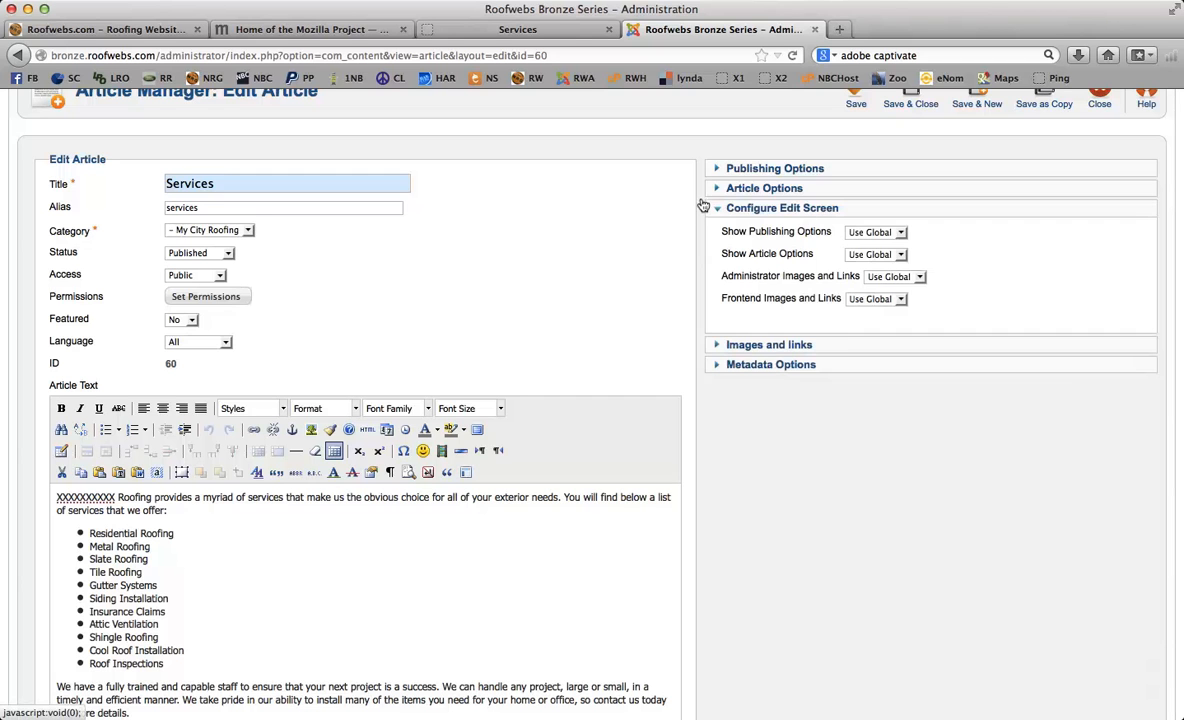
pyautogui.click(706, 207)
pyautogui.click(704, 228)
pyautogui.click(704, 228)
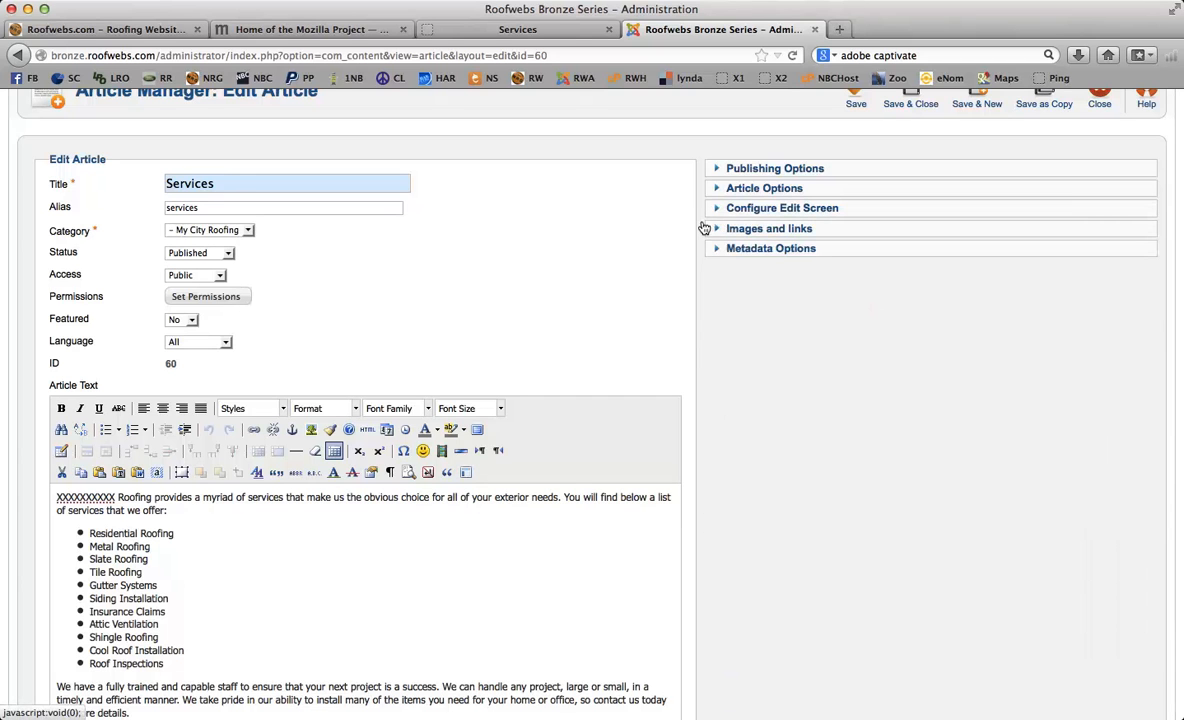
pyautogui.click(705, 246)
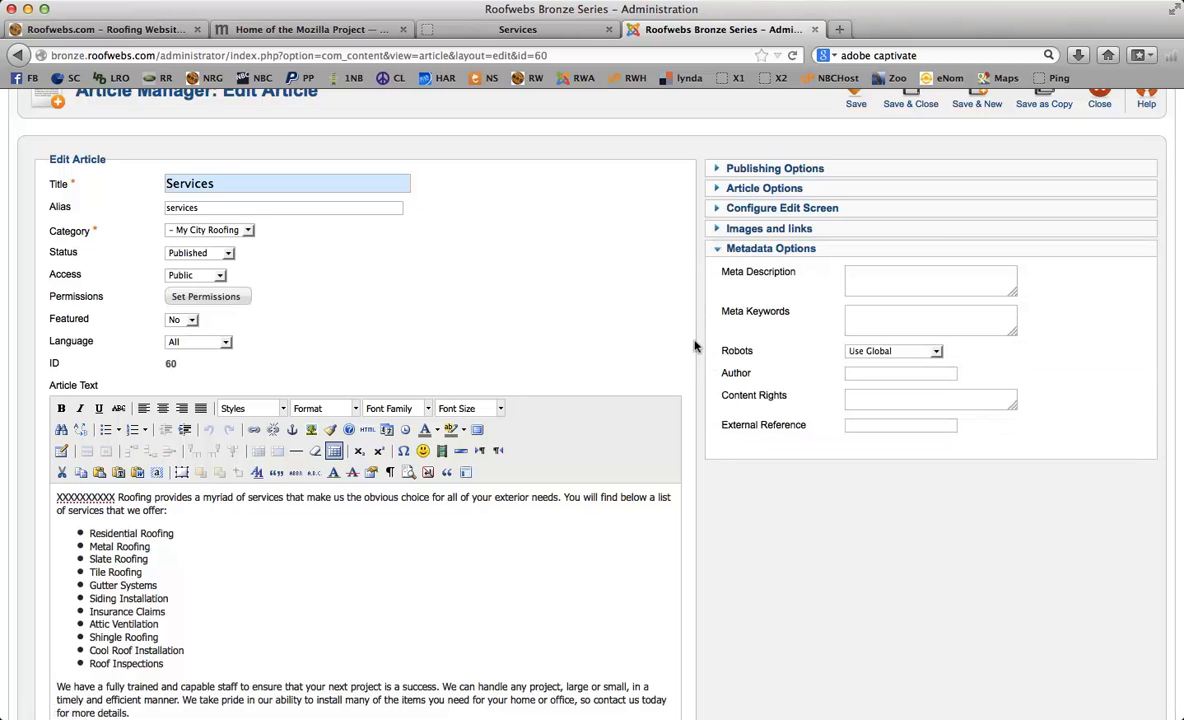
# Step: Examine the Meta Description and Meta Keywords fields in the Services article's metadata options
pyautogui.click(851, 262)
pyautogui.click(916, 311)
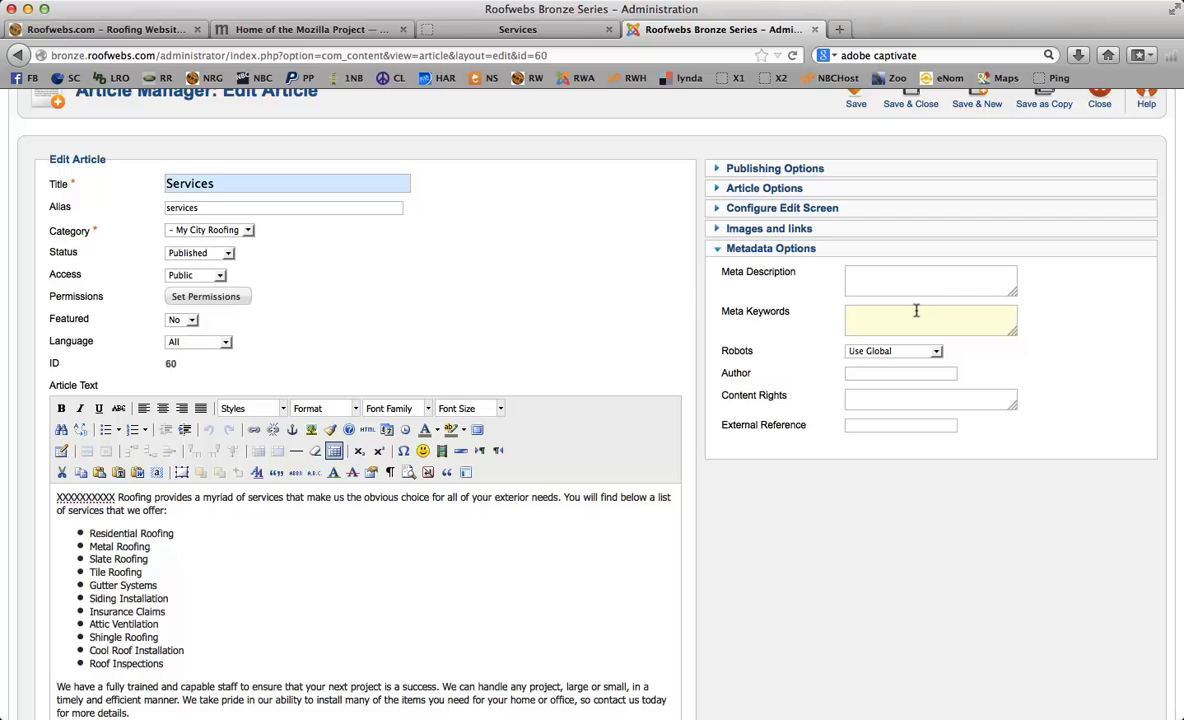
pyautogui.click(700, 282)
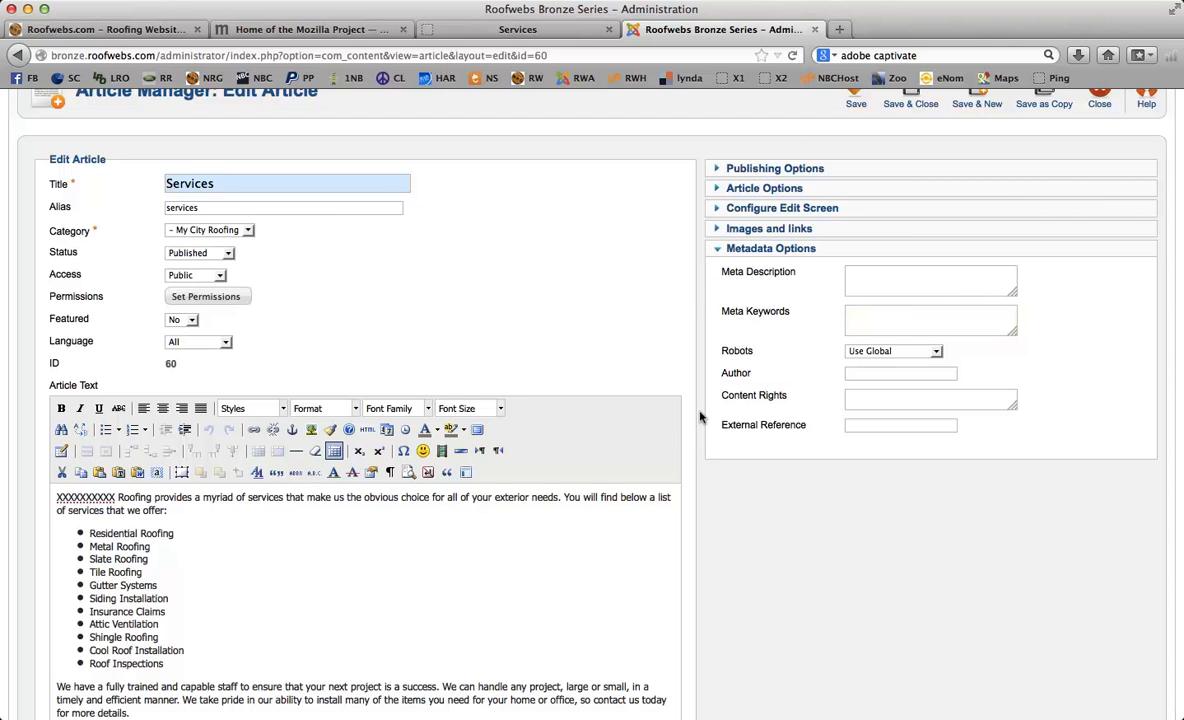
pyautogui.click(903, 279)
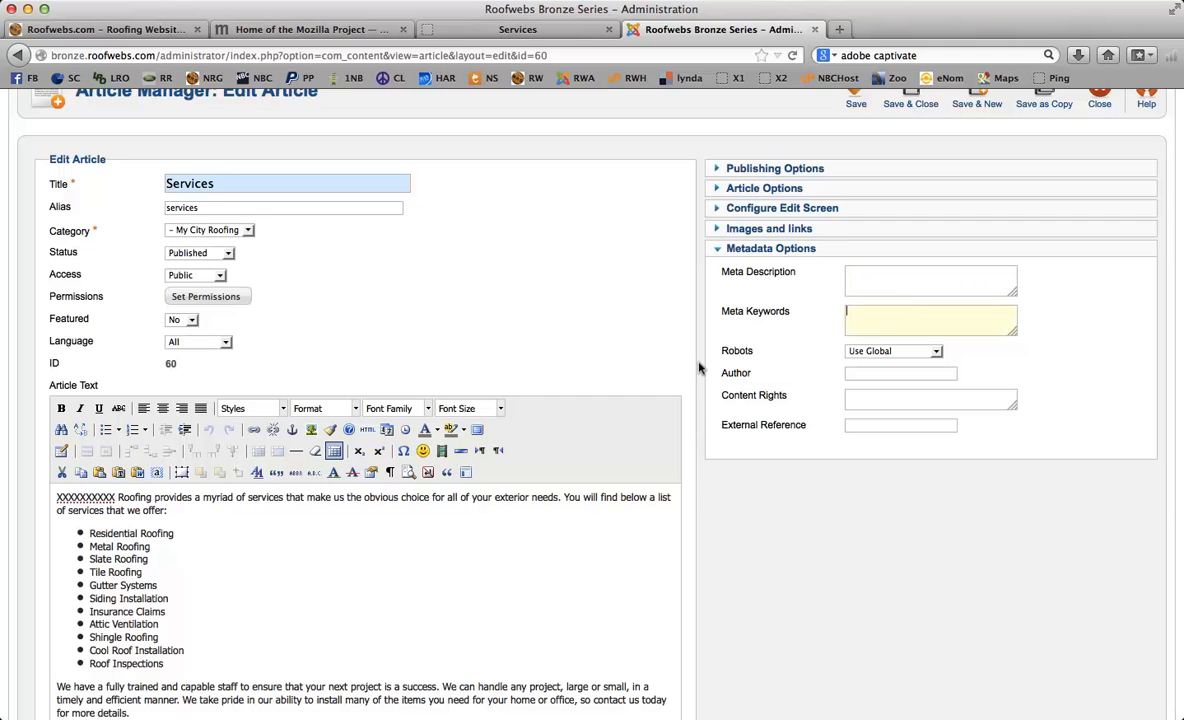
# Step: Close the Services article without further edits and log out of the Joomla administration
pyautogui.scroll(-5, 697, 371)
pyautogui.scroll(10, 697, 371)
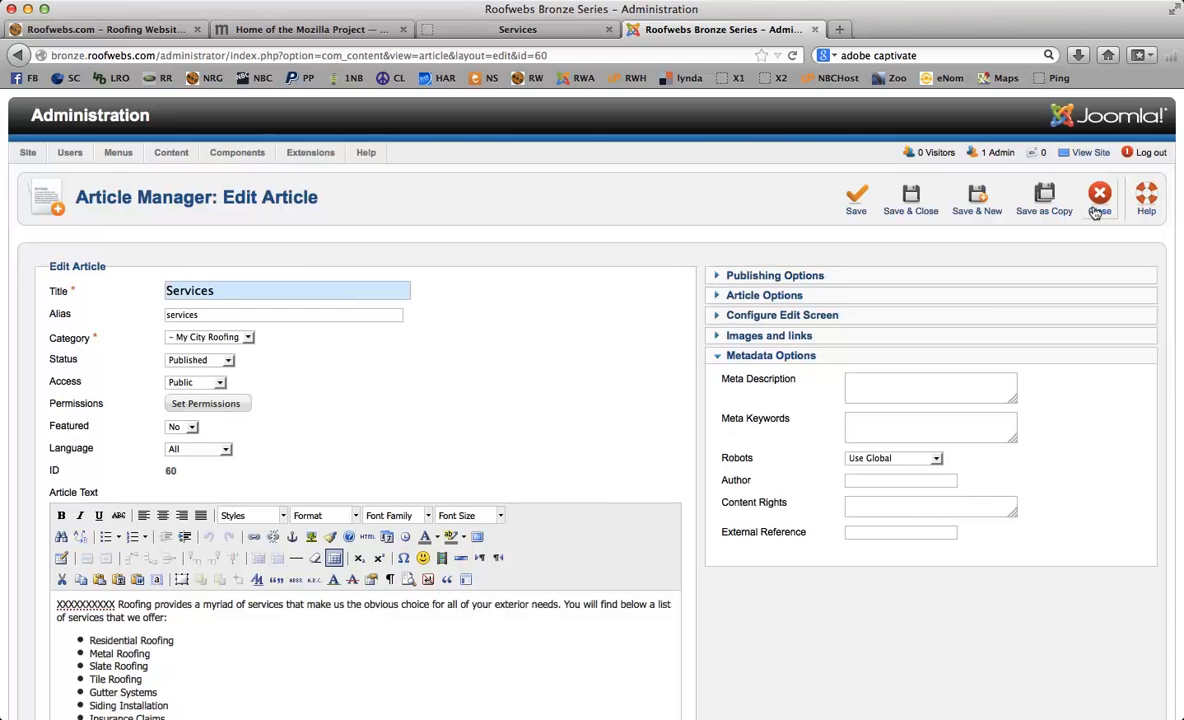
pyautogui.click(1012, 205)
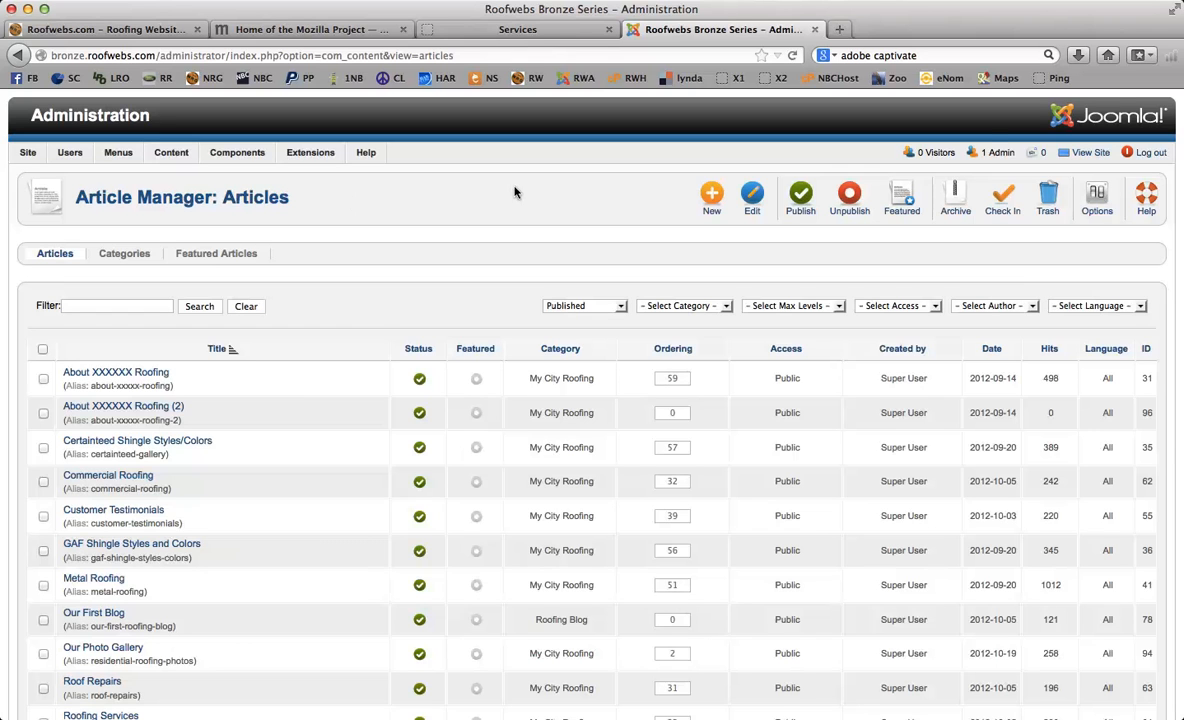
pyautogui.click(1143, 153)
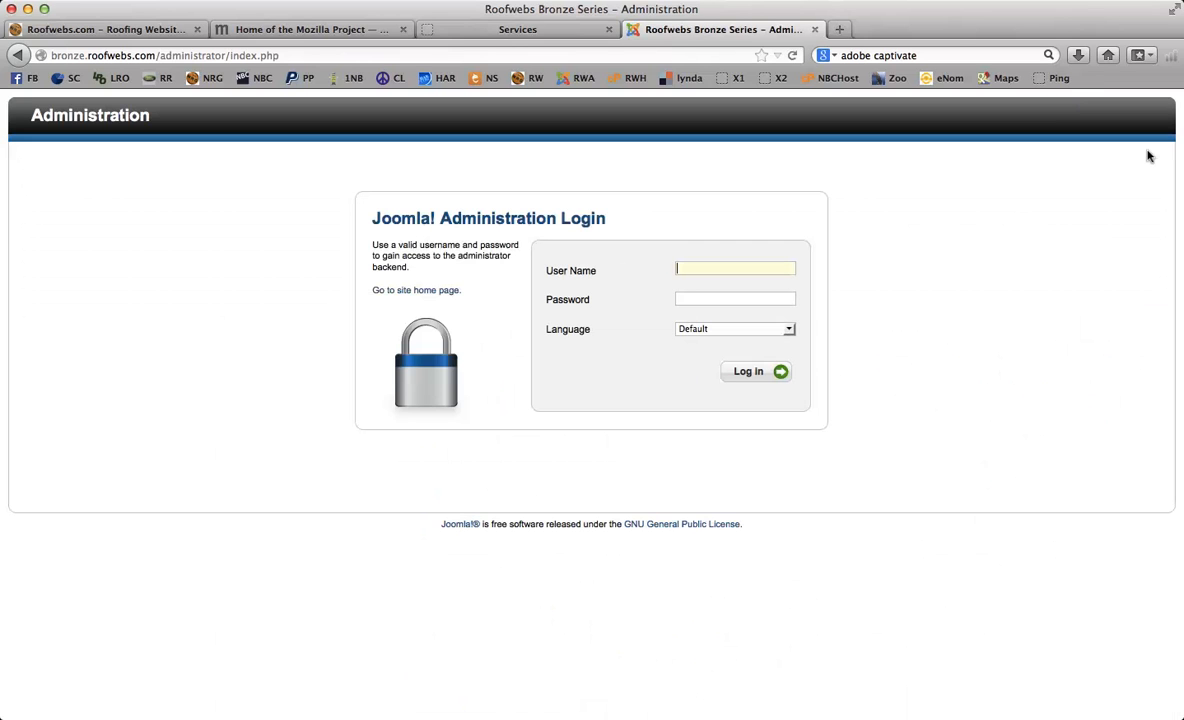